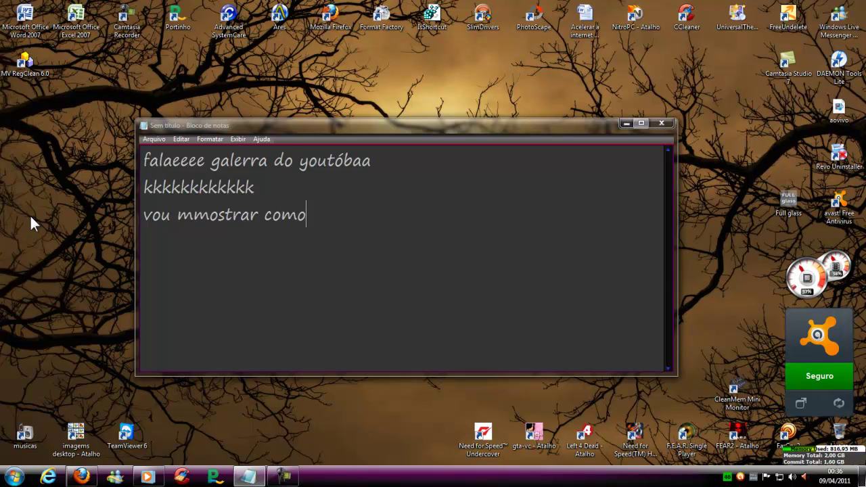
- Finish the third line of the note with "transformar video ou mussica tanto faz"
{"action": "type", "text": "ransformar"}
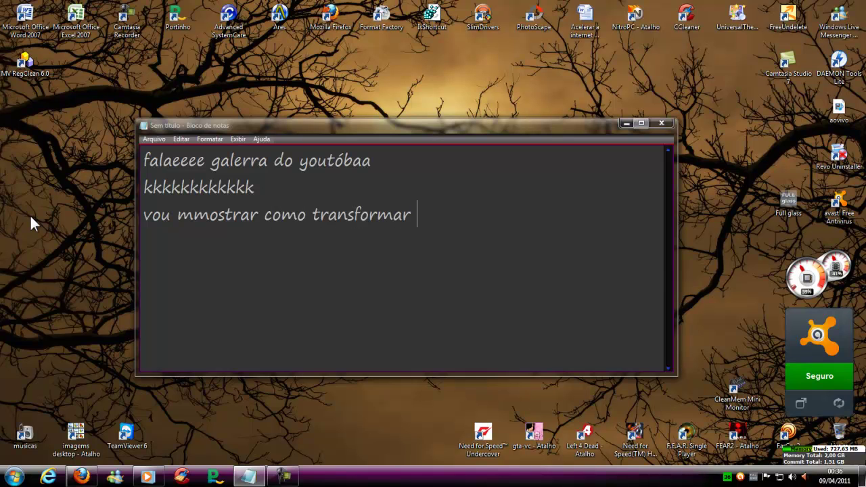
{"action": "type", "text": "  video"}
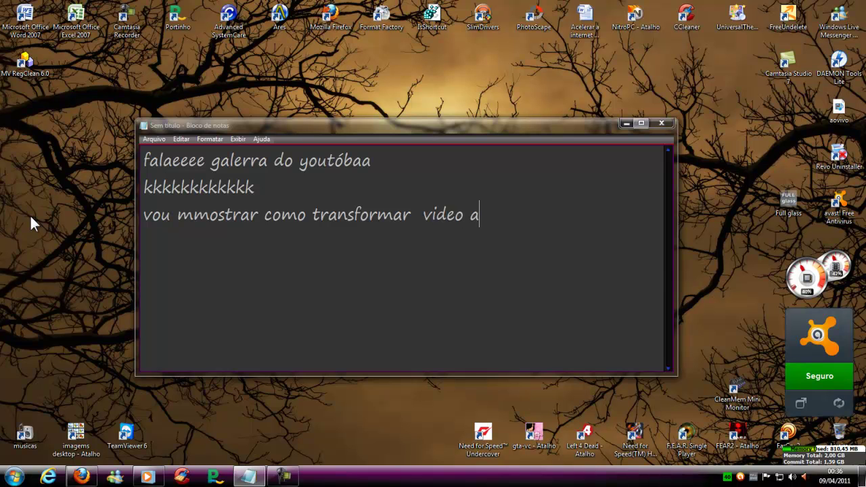
{"action": "type", "text": " ou mus"}
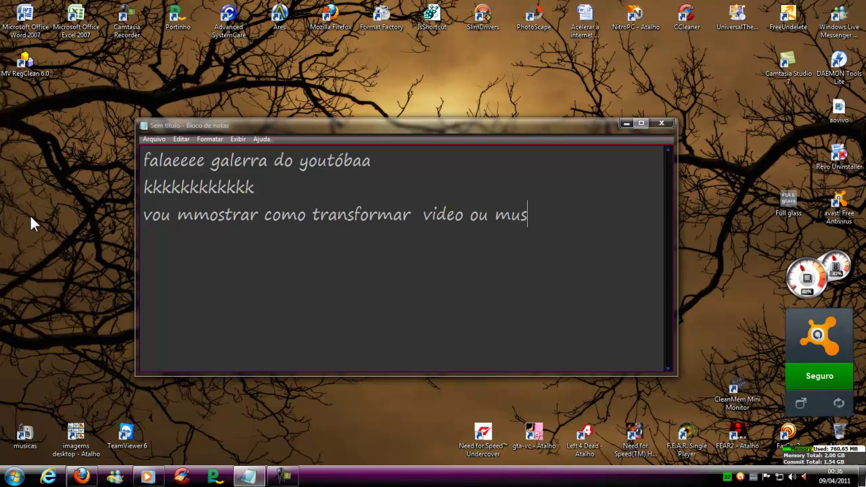
{"action": "type", "text": "sica tanto faz"}
- Add a new line to the note reading links na descrição do video blzz""!!!
{"action": "key", "text": "Return"}
{"action": "type", "text": "liks"}
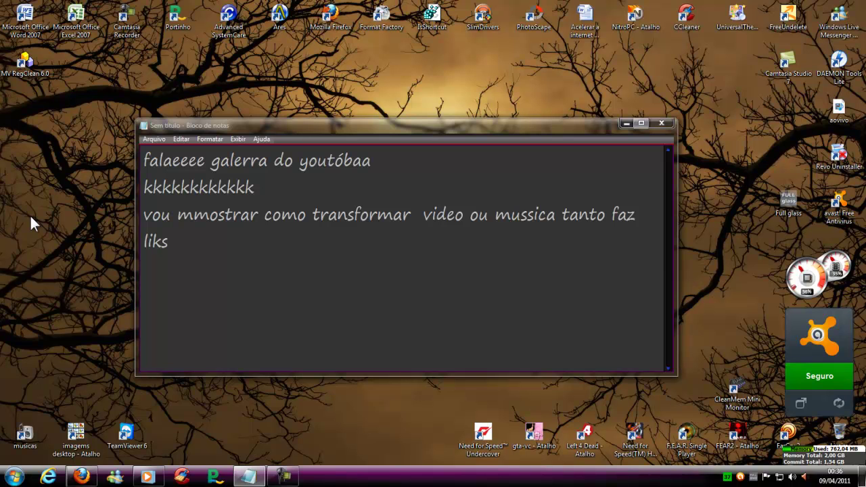
{"action": "key", "text": "BackSpace"}
{"action": "key", "text": "BackSpace"}
{"action": "type", "text": "nks na descrição do video blzz\""}
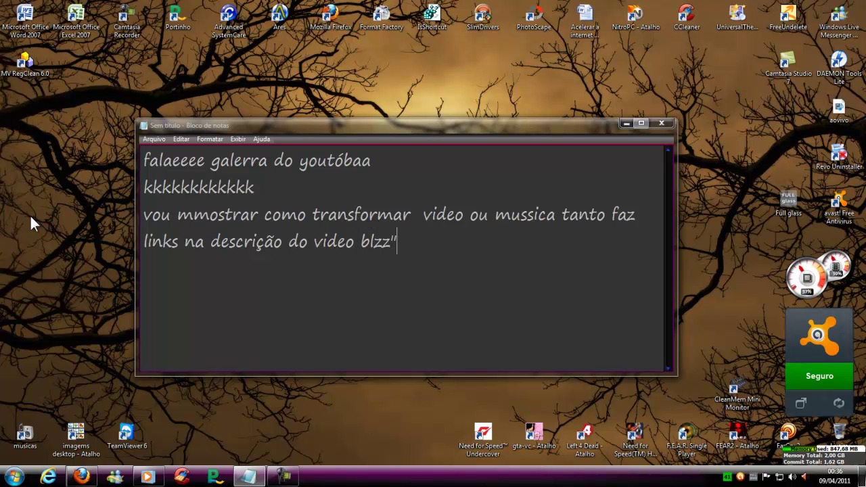
{"action": "type", "text": "\"!!!"}
- Add the line "depois de baixar e istalar venham aki e buscão oke querem transformar!!" to the note
{"action": "key", "text": "Return"}
{"action": "type", "text": "depois de bai"}
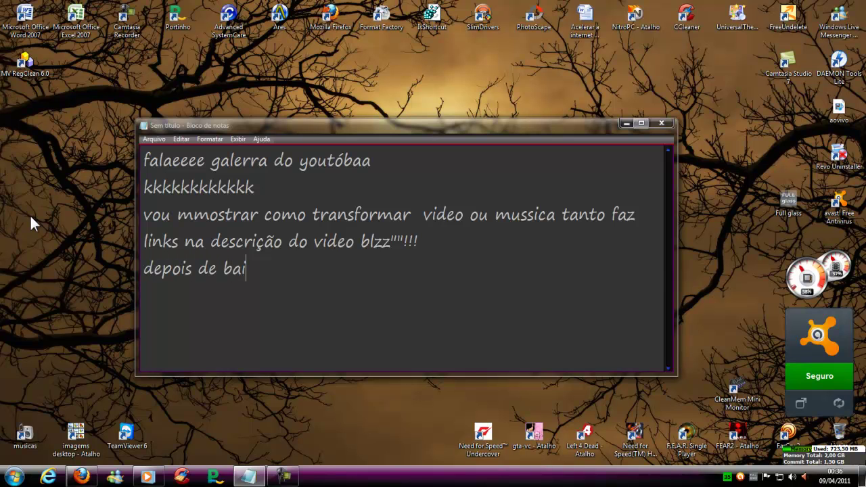
{"action": "type", "text": "xar e istalar venham aki e bus"}
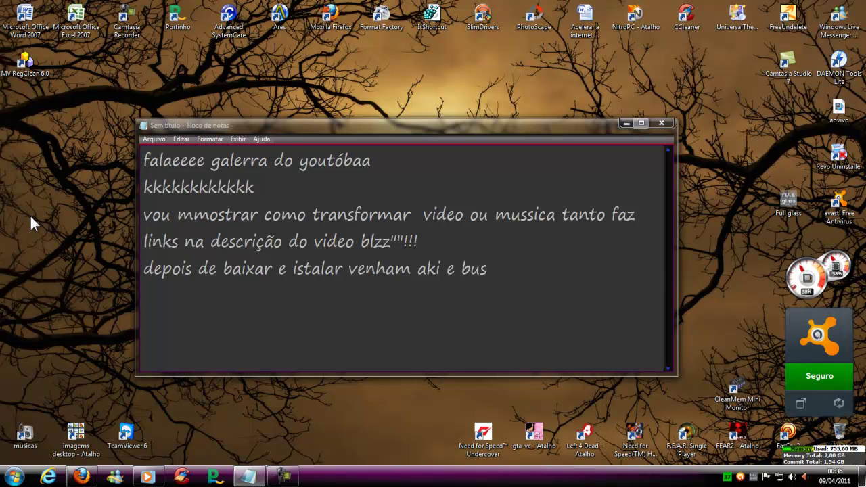
{"action": "type", "text": "cão oke querem tr"}
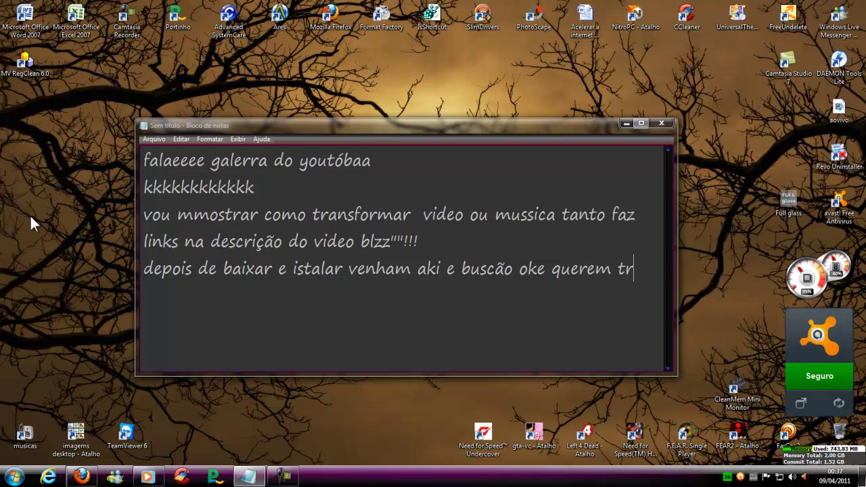
{"action": "type", "text": "ansform"}
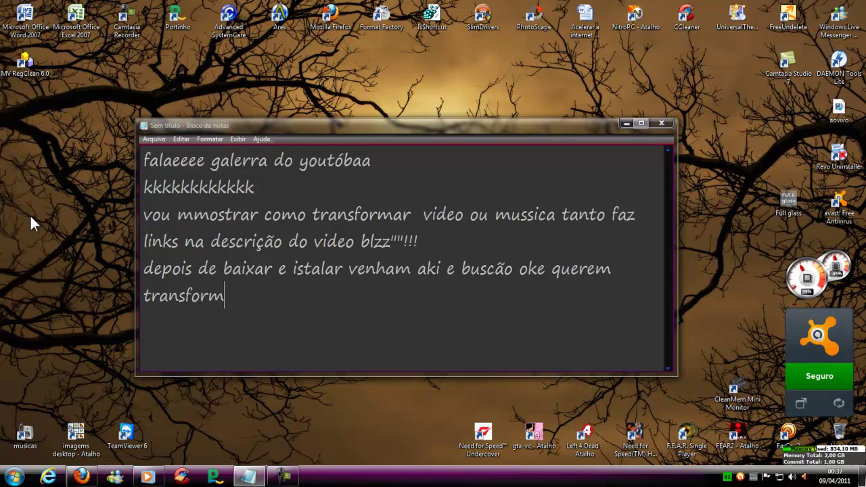
{"action": "type", "text": "ar!!"}
- Minimize the note, move the Format Factory shortcut to the middle of the desktop and open Format Factory
{"action": "left_click", "coordinate": [628, 123]}
{"action": "right_click", "coordinate": [358, 247]}
{"action": "left_click", "coordinate": [416, 292]}
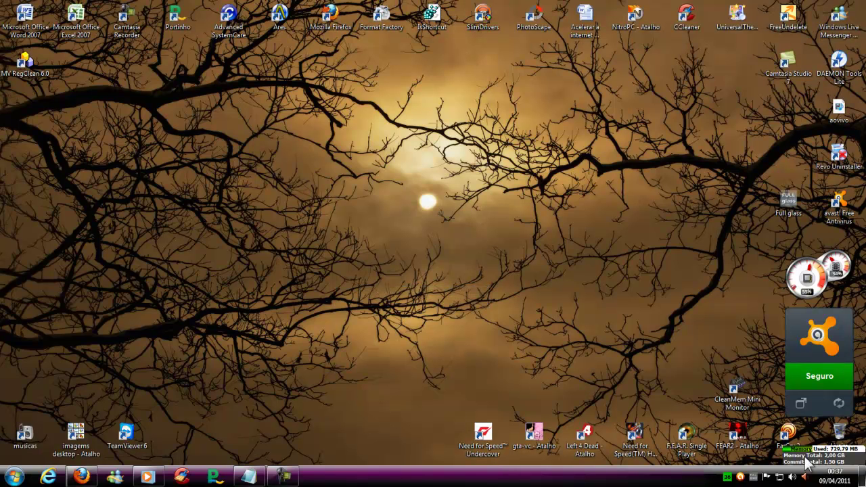
{"action": "left_click_drag", "start_coordinate": [384, 17], "coordinate": [483, 249]}
{"action": "left_click_drag", "start_coordinate": [481, 206], "coordinate": [556, 329]}
{"action": "left_click", "coordinate": [506, 273]}
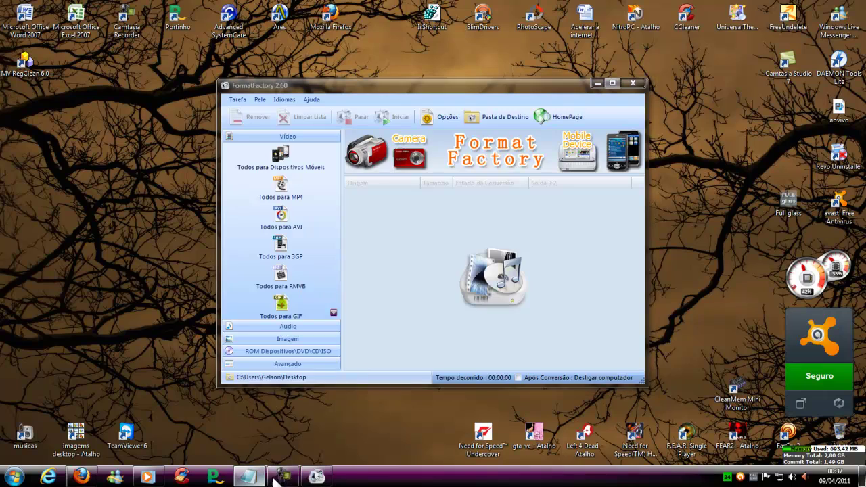
- Bring the note back and arrange it to the right of the FormatFactory window so both can be seen
{"action": "left_click", "coordinate": [249, 477]}
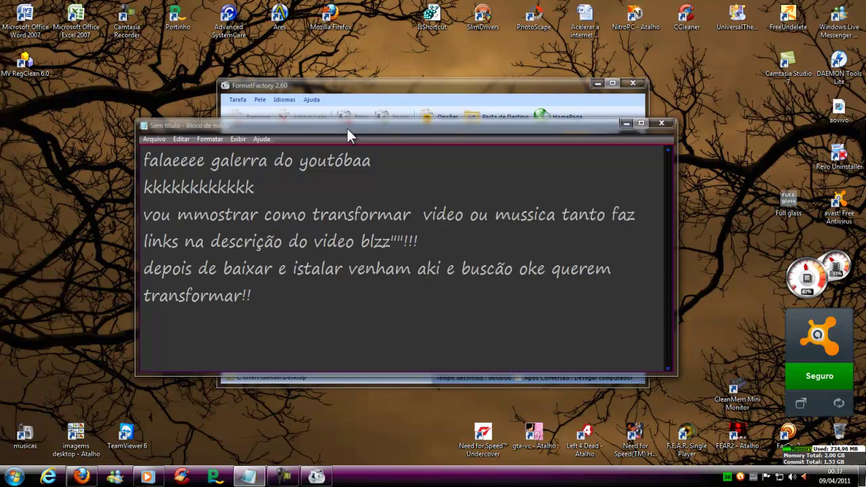
{"action": "left_click_drag", "start_coordinate": [343, 138], "coordinate": [470, 175]}
{"action": "left_click_drag", "start_coordinate": [437, 87], "coordinate": [241, 90]}
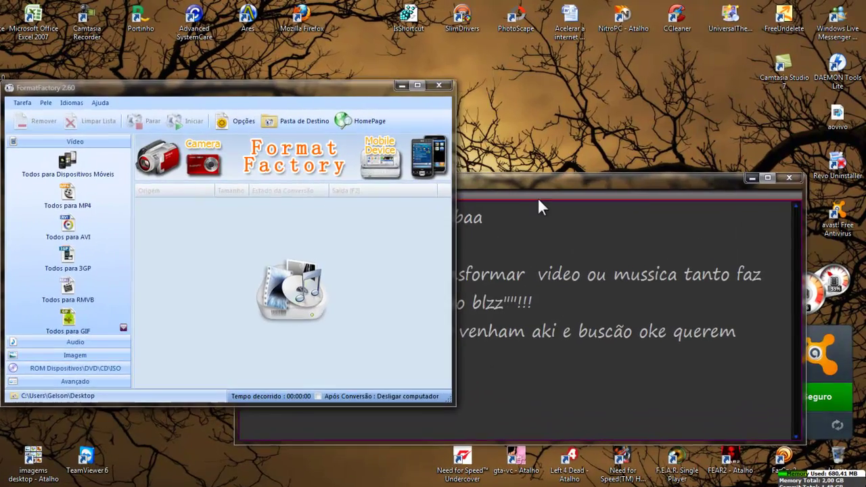
{"action": "left_click_drag", "start_coordinate": [539, 206], "coordinate": [663, 125]}
- Add two lines to the note: "escolham o formato" and "que vcs querem transformar"
{"action": "key", "text": "Return"}
{"action": "type", "text": "escol"}
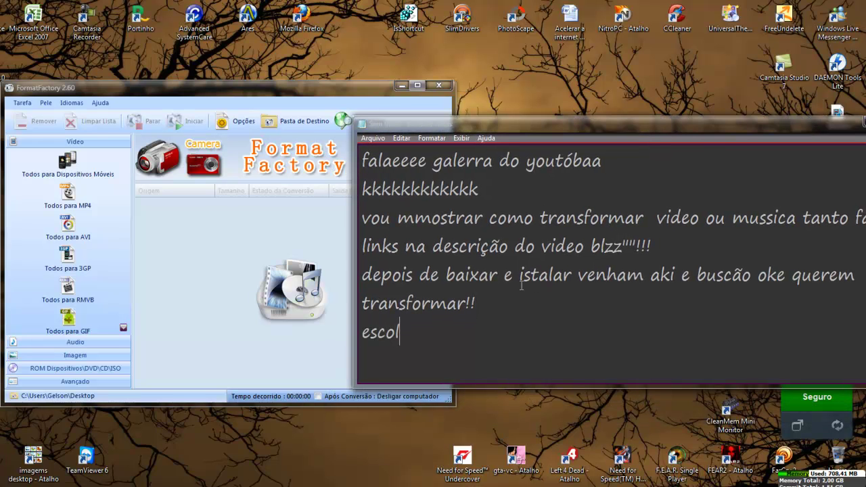
{"action": "type", "text": "ham o formato"}
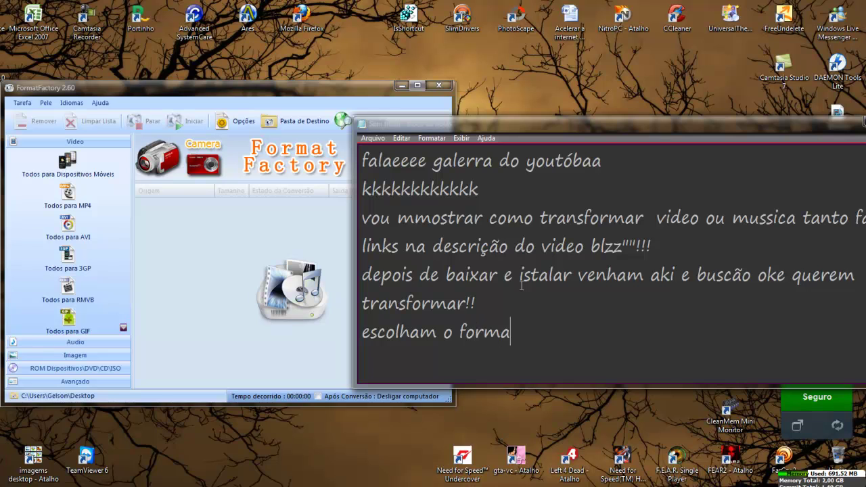
{"action": "key", "text": "Return"}
{"action": "type", "text": "que "}
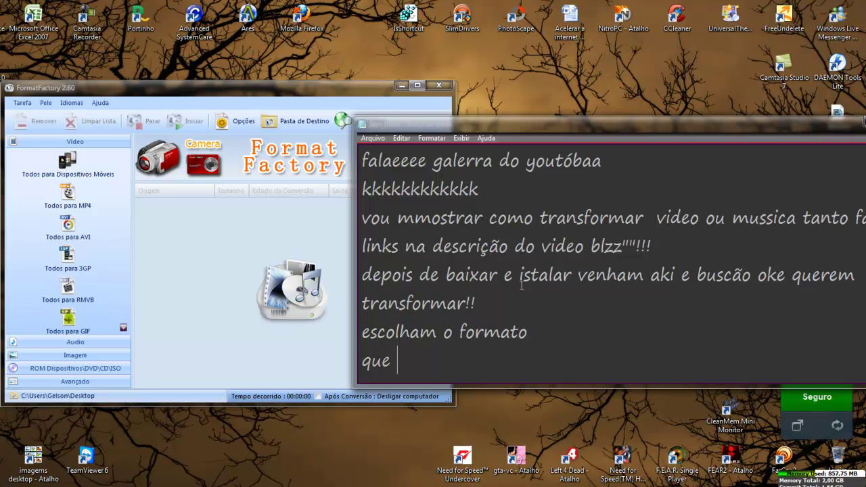
{"action": "type", "text": "vcs quere"}
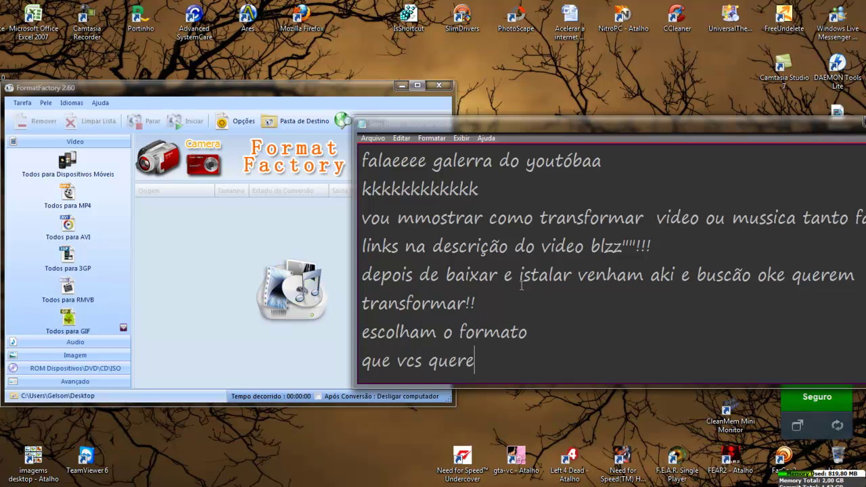
{"action": "type", "text": "m transformar"}
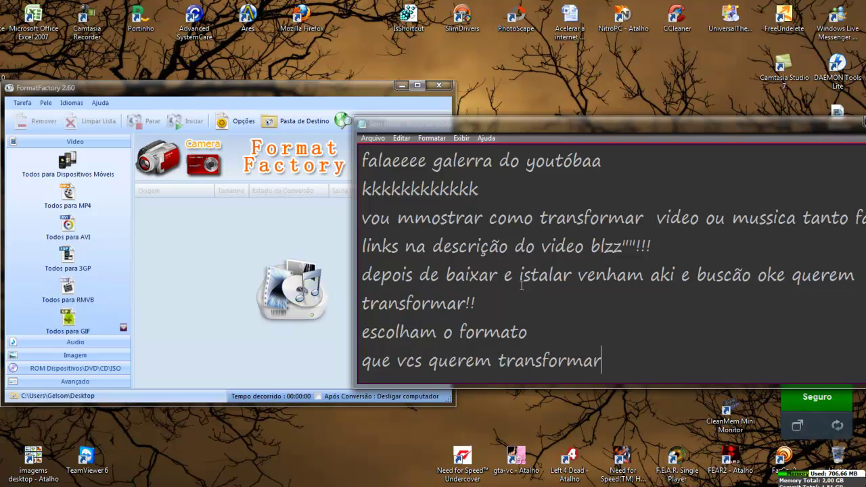
- Add the line "eu vo transformar para mp3" at the end of the note
{"action": "key", "text": "Return"}
{"action": "type", "text": "eu vo tran"}
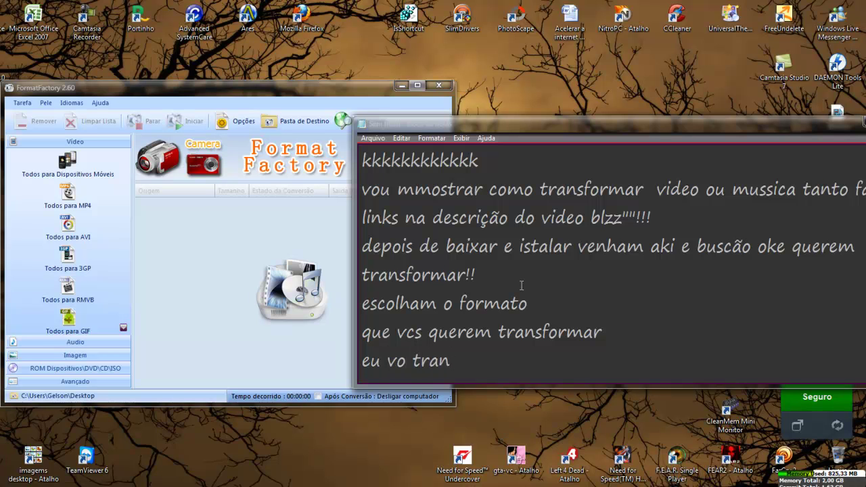
{"action": "type", "text": "sformar para mp3"}
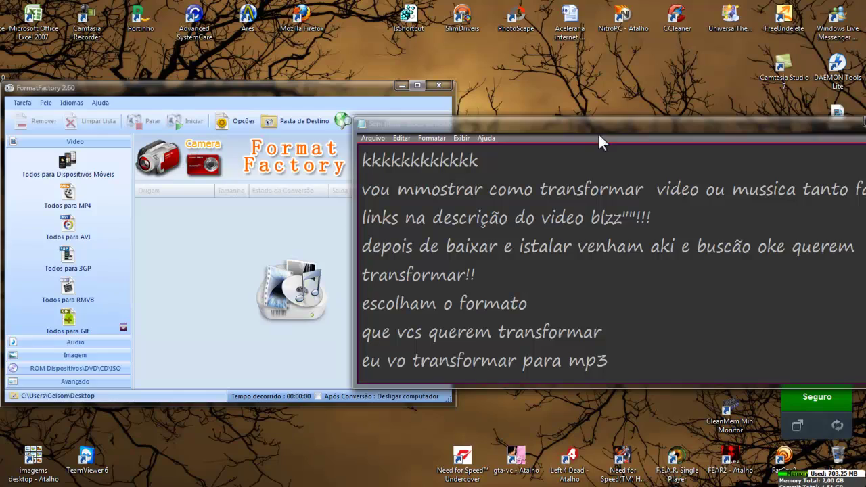
- Minimize the note and move the FormatFactory window to the upper part of the desktop
{"action": "left_click_drag", "start_coordinate": [598, 129], "coordinate": [554, 100]}
{"action": "left_click", "coordinate": [771, 96]}
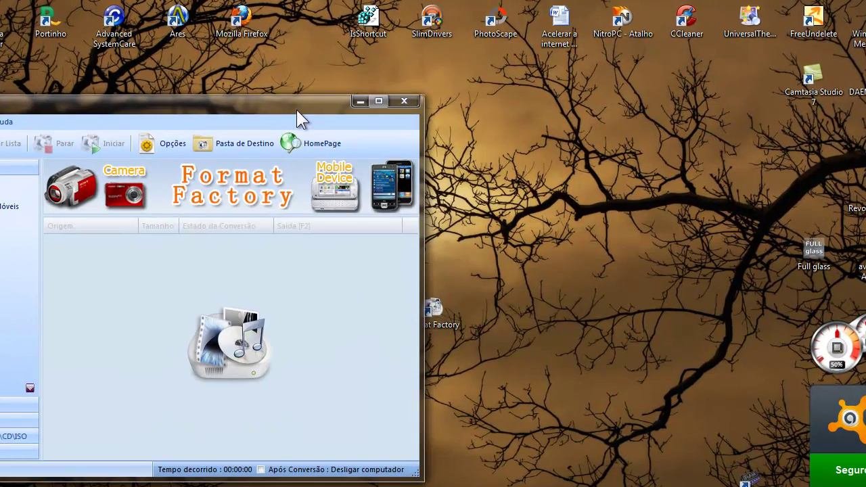
{"action": "left_click_drag", "start_coordinate": [296, 109], "coordinate": [416, 70]}
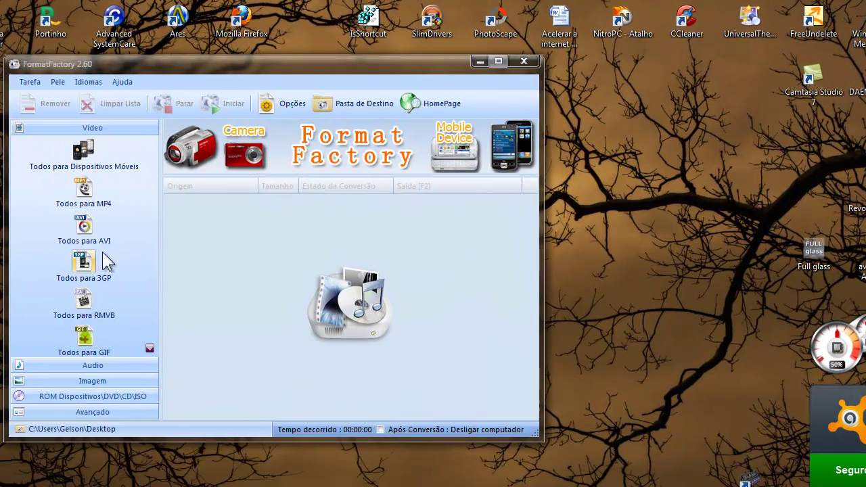
- Start a Todos para MP4 conversion and browse for a source file in the desktop's musicas shortcut
{"action": "left_click", "coordinate": [88, 202]}
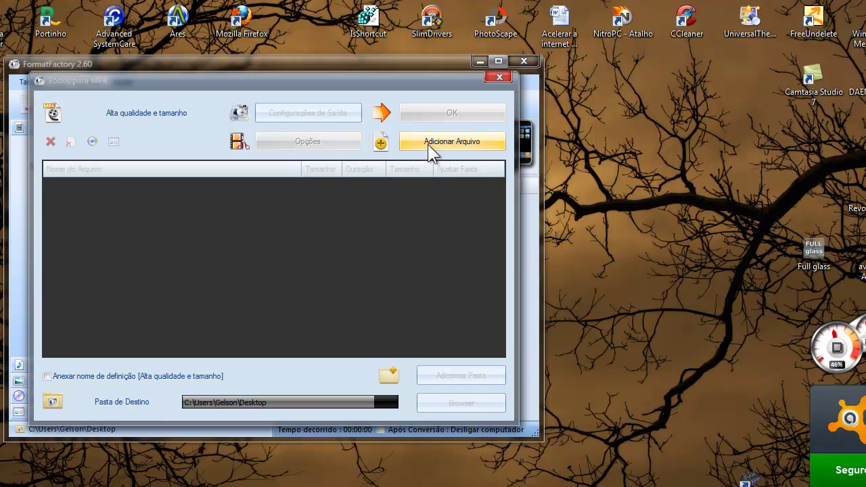
{"action": "left_click", "coordinate": [430, 144]}
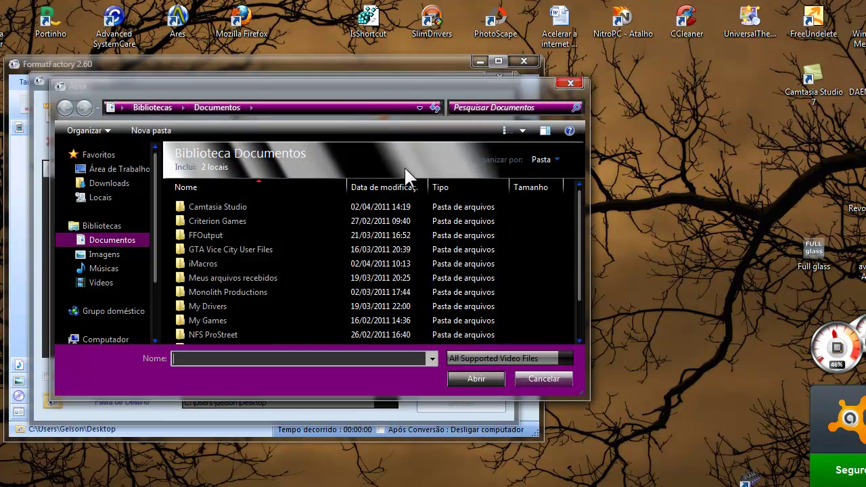
{"action": "left_click", "coordinate": [225, 275]}
{"action": "scroll", "coordinate": [227, 284], "scroll_direction": "down", "scroll_amount": 1}
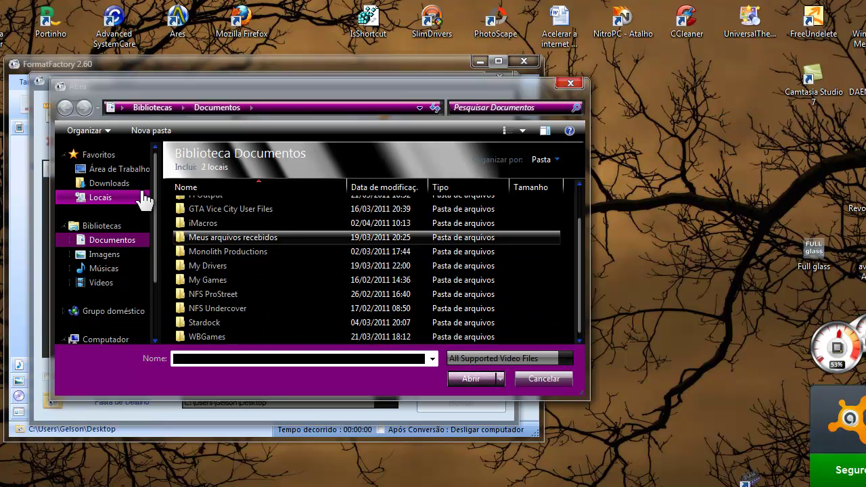
{"action": "left_click", "coordinate": [115, 173]}
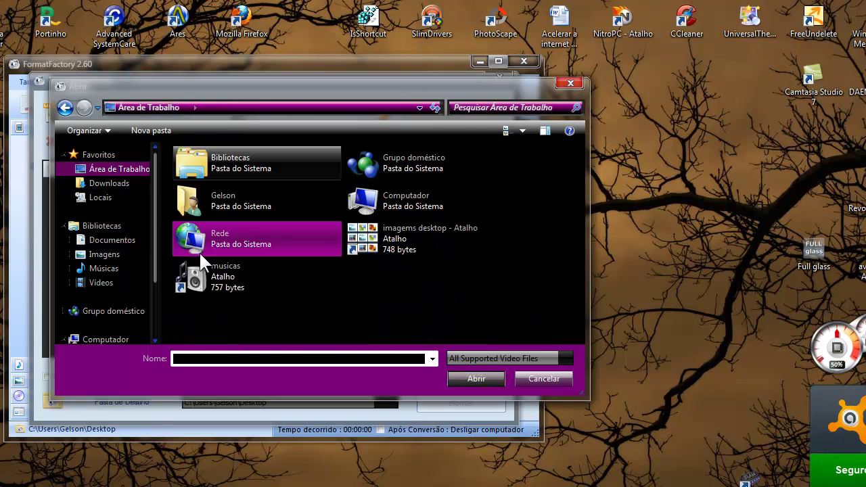
{"action": "left_click", "coordinate": [203, 270]}
{"action": "double_click", "coordinate": [203, 271]}
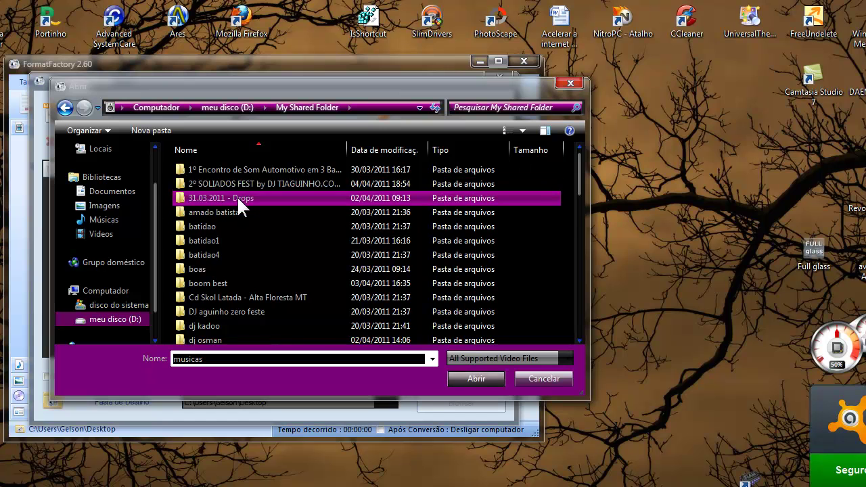
- Look through My Shared Folder, including rock 1 and niver fest, for a source video, and close the file browser
{"action": "scroll", "coordinate": [240, 196], "scroll_direction": "down", "scroll_amount": 5}
{"action": "scroll", "coordinate": [247, 206], "scroll_direction": "down", "scroll_amount": 9}
{"action": "scroll", "coordinate": [248, 206], "scroll_direction": "up", "scroll_amount": 6}
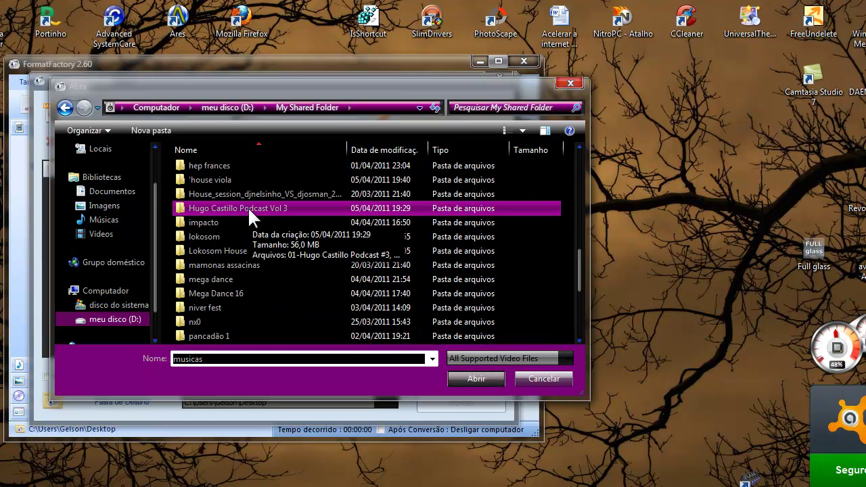
{"action": "scroll", "coordinate": [247, 206], "scroll_direction": "down", "scroll_amount": 9}
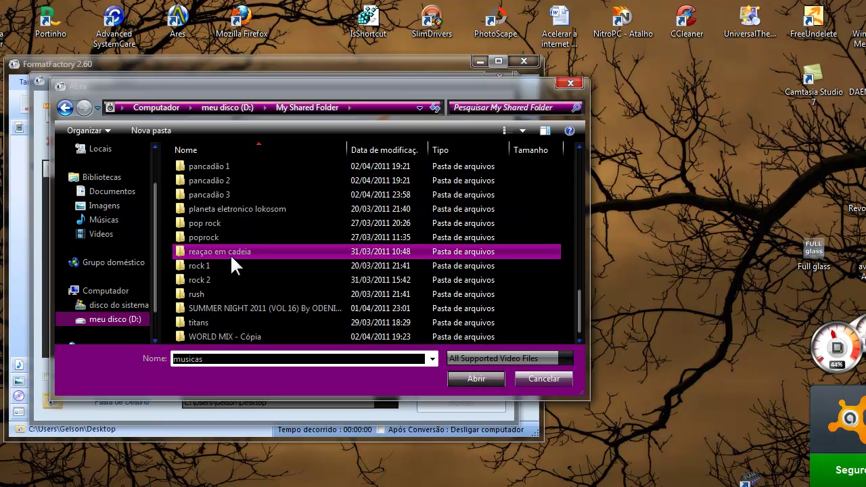
{"action": "double_click", "coordinate": [220, 268]}
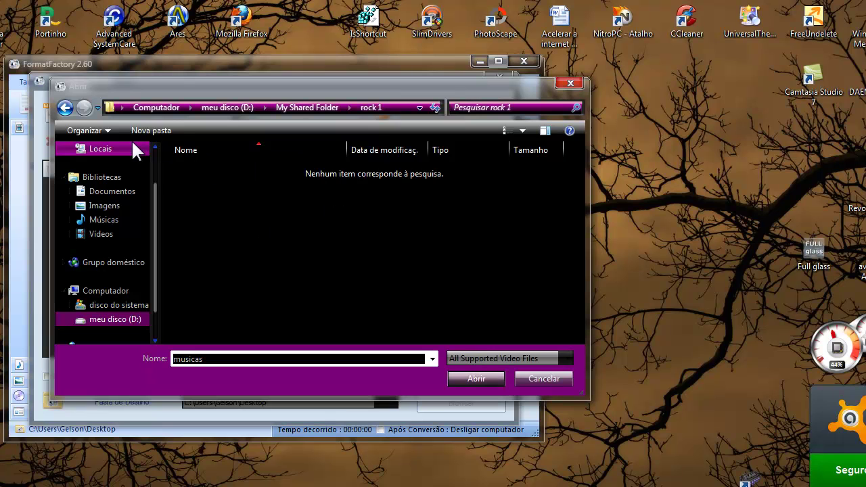
{"action": "left_click", "coordinate": [66, 107]}
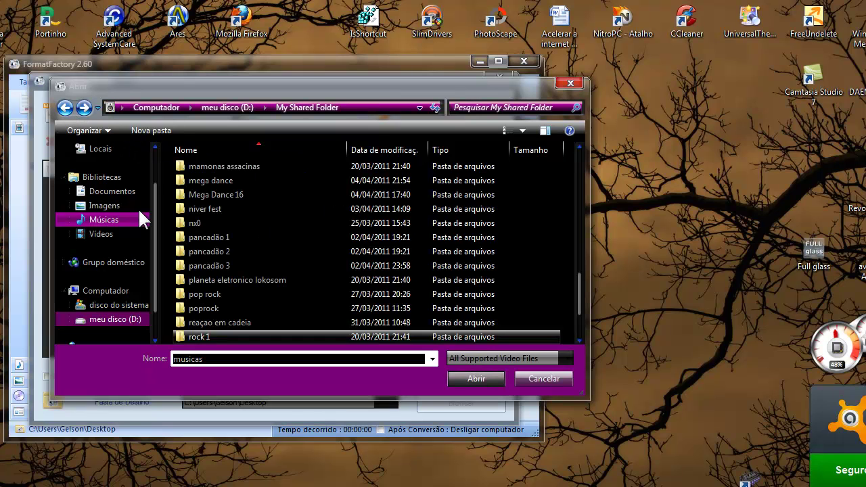
{"action": "double_click", "coordinate": [220, 207]}
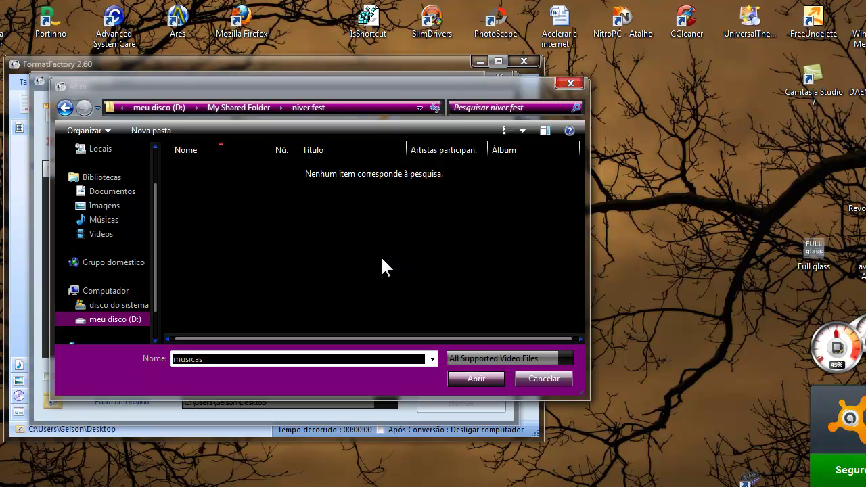
{"action": "left_click", "coordinate": [65, 108]}
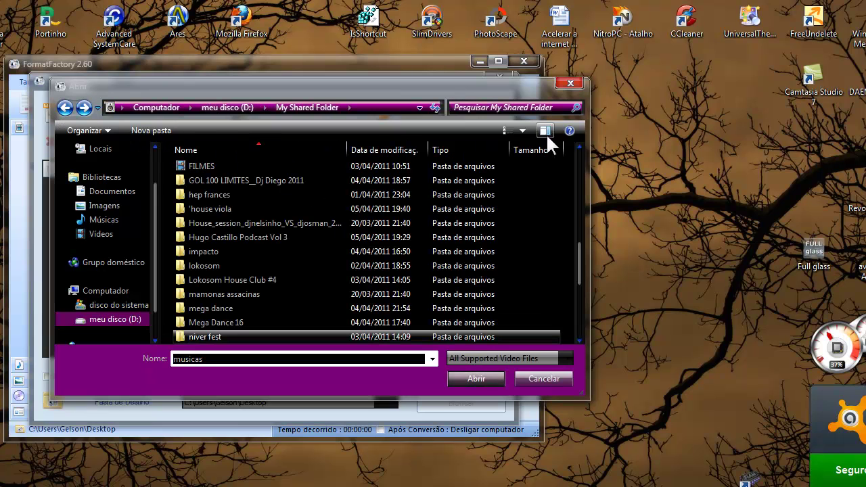
{"action": "left_click", "coordinate": [568, 82]}
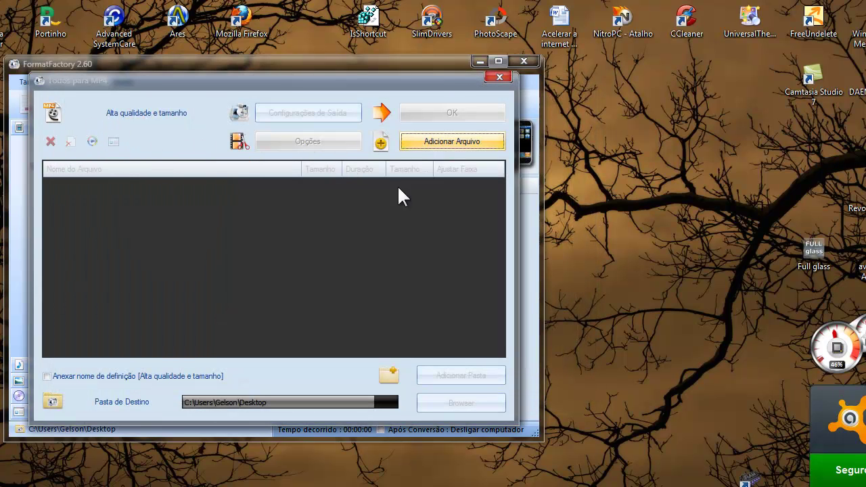
- Check the output settings of the Todos para MP4 conversion, and close both the settings and the conversion dialog
{"action": "left_click", "coordinate": [302, 114]}
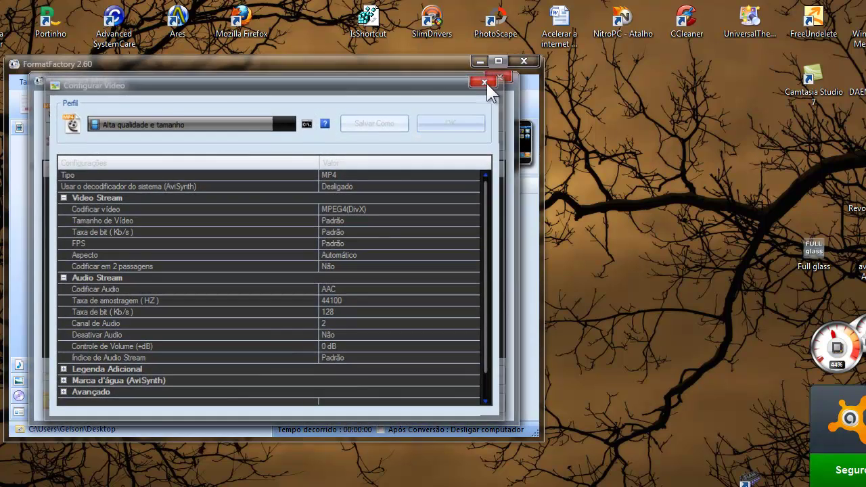
{"action": "left_click", "coordinate": [486, 80]}
{"action": "left_click", "coordinate": [498, 75]}
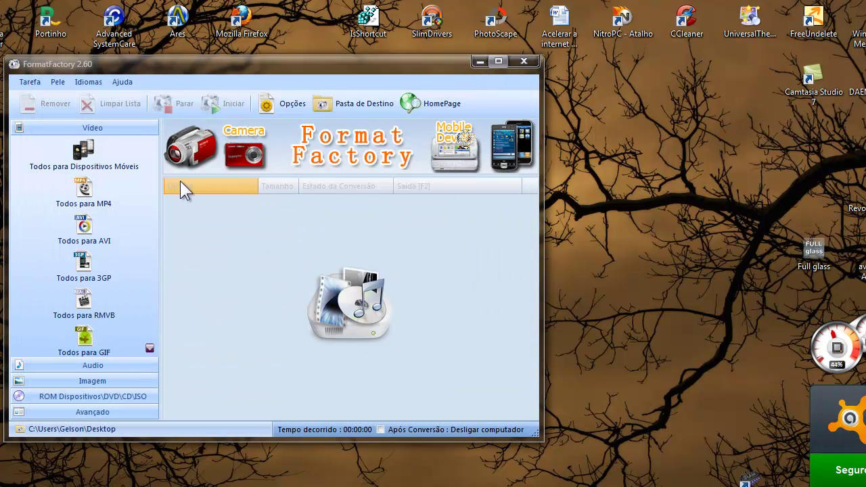
- Open a Todos para AVI conversion, look through the desktop's folders for a source video, and close the file browser and conversion dialog
{"action": "left_click", "coordinate": [87, 226]}
{"action": "left_click", "coordinate": [452, 142]}
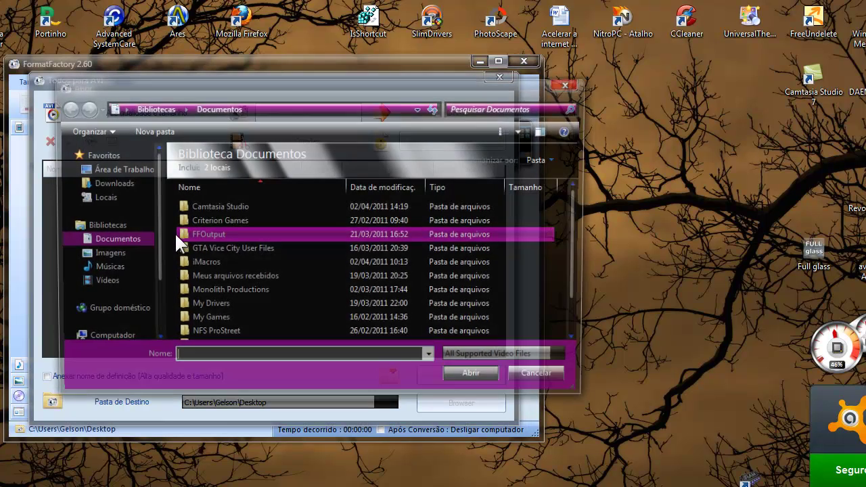
{"action": "left_click", "coordinate": [118, 169]}
{"action": "double_click", "coordinate": [230, 278]}
{"action": "double_click", "coordinate": [227, 257]}
{"action": "left_click_drag", "start_coordinate": [295, 228], "coordinate": [392, 280]}
{"action": "left_click", "coordinate": [571, 81]}
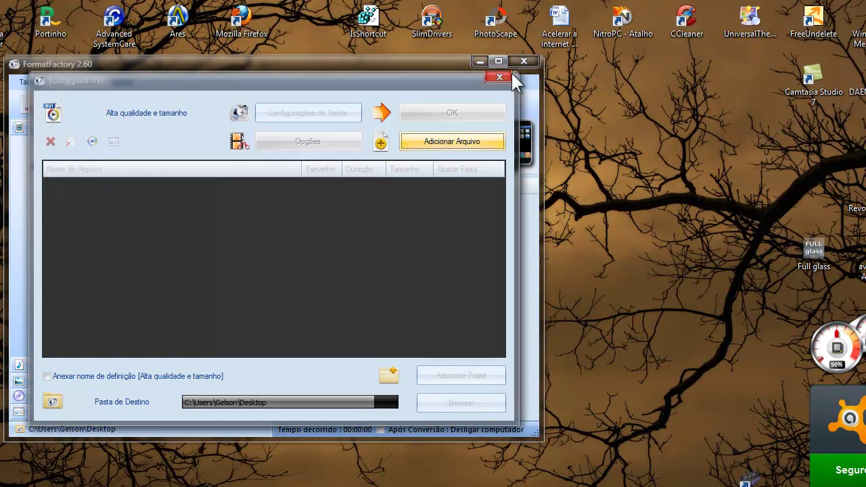
{"action": "left_click", "coordinate": [500, 78]}
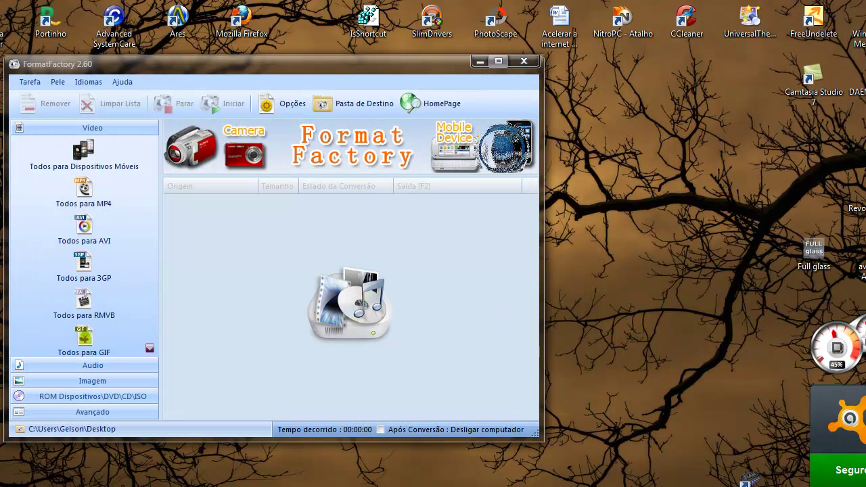
- Bring back the note and add the line "bom não ta dandopor k ja tão todas em mp4" at its end
{"action": "left_click", "coordinate": [141, 486]}
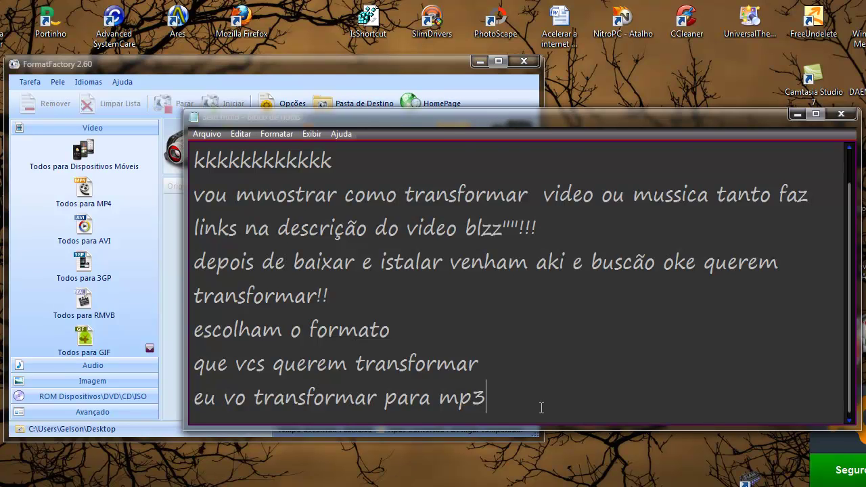
{"action": "key", "text": "Return"}
{"action": "type", "text": "bom"}
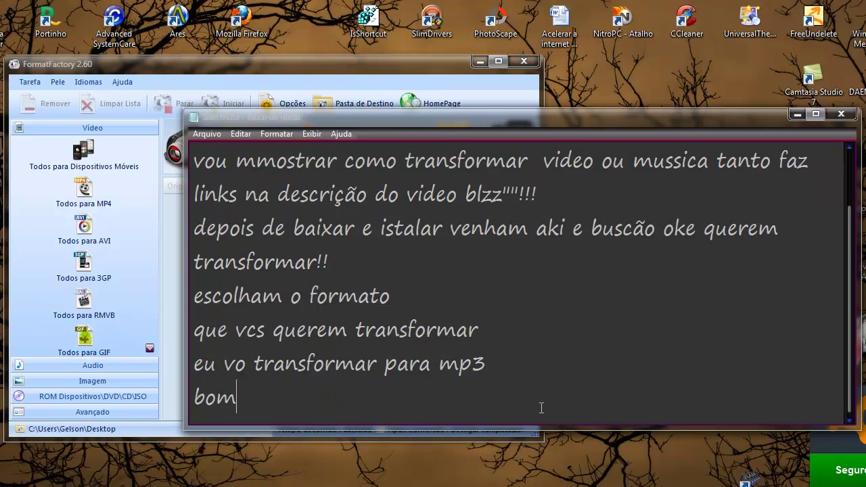
{"action": "type", "text": " não ta "}
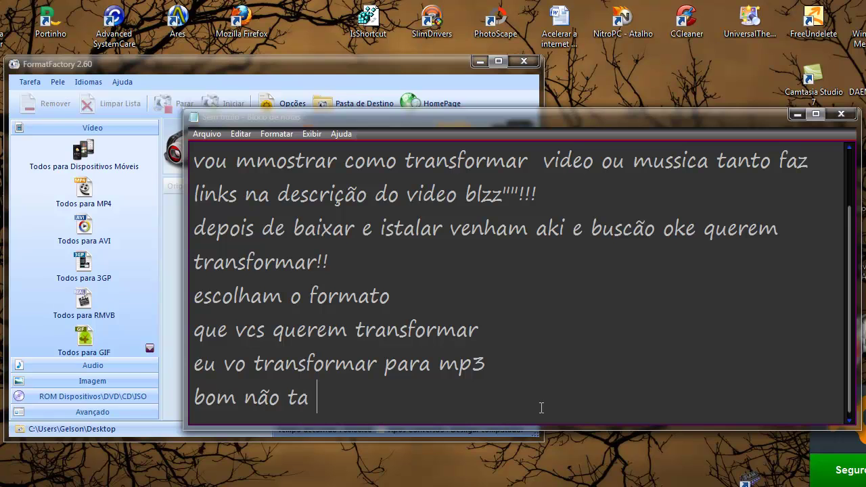
{"action": "type", "text": "dandopor "}
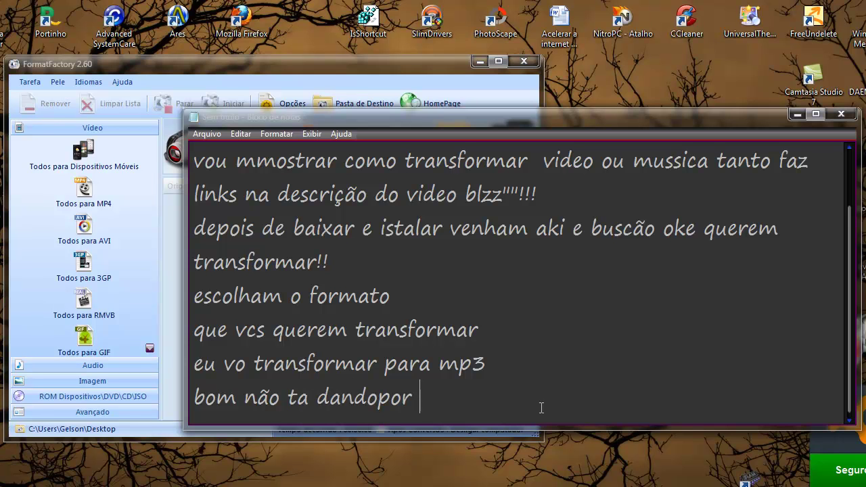
{"action": "type", "text": "k ja t"}
{"action": "type", "text": "ão toda"}
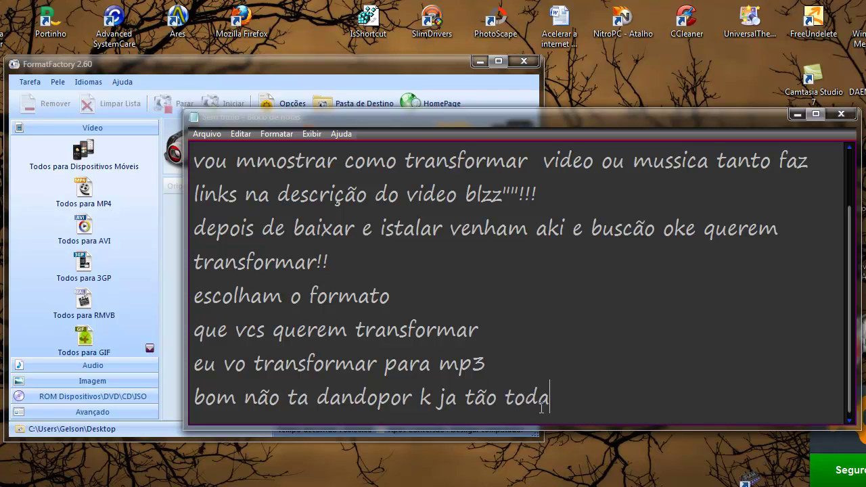
{"action": "type", "text": "s em mp4"}
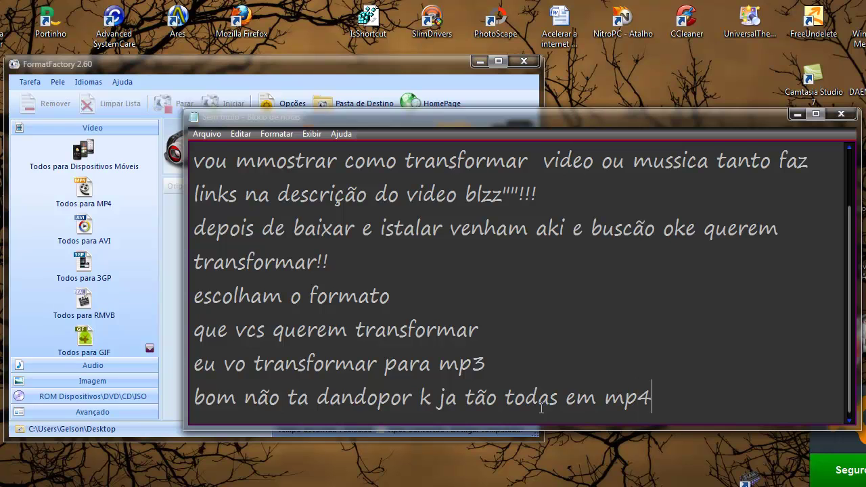
- Add the line "mais pra vcs fazerem venham aki ó e transformam" to the note and minimize it
{"action": "key", "text": "Return"}
{"action": "type", "text": "mais pra"}
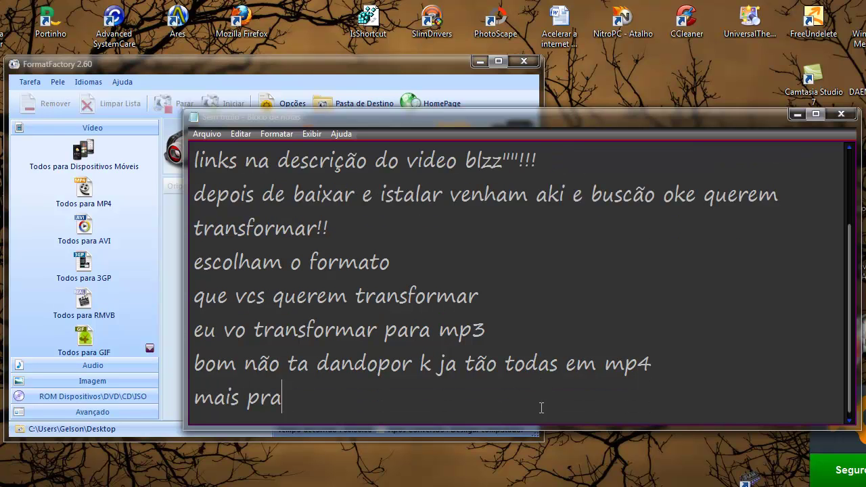
{"action": "type", "text": " vcs fazere"}
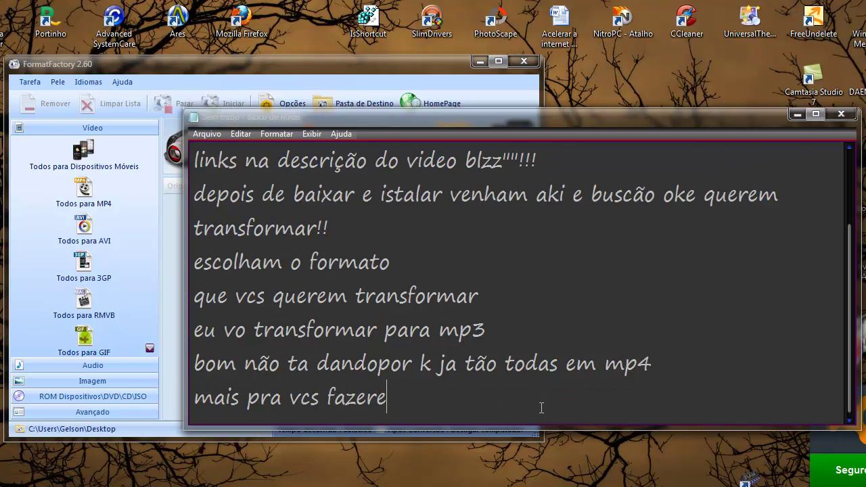
{"action": "type", "text": "m venham ak"}
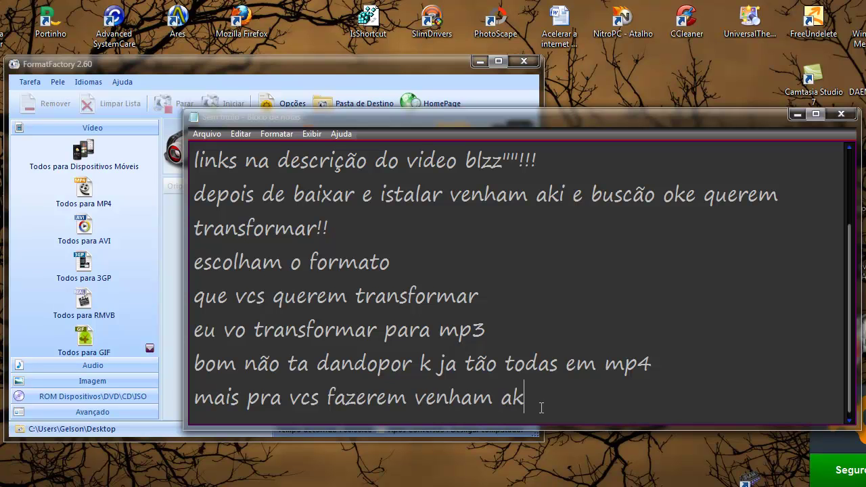
{"action": "type", "text": "i ó e trans"}
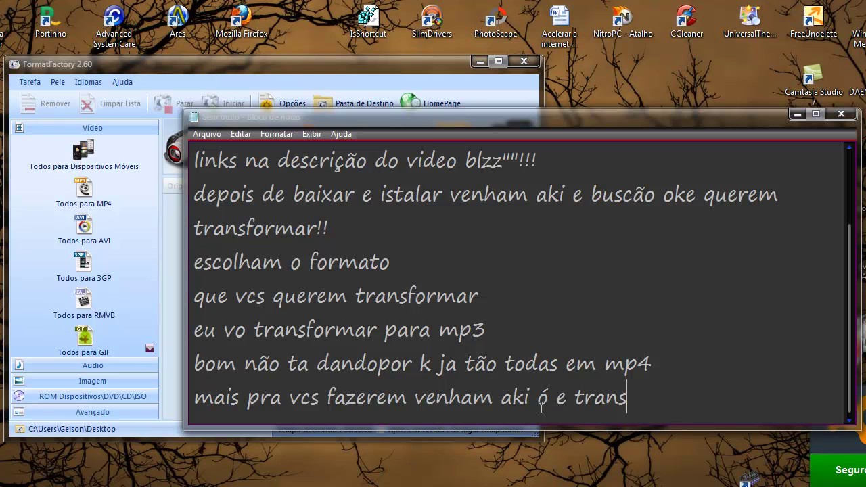
{"action": "type", "text": "formam"}
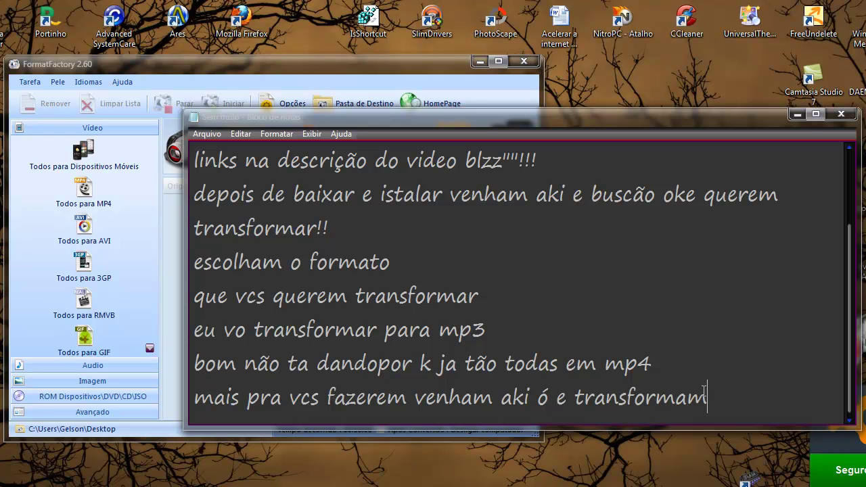
{"action": "left_click", "coordinate": [797, 114]}
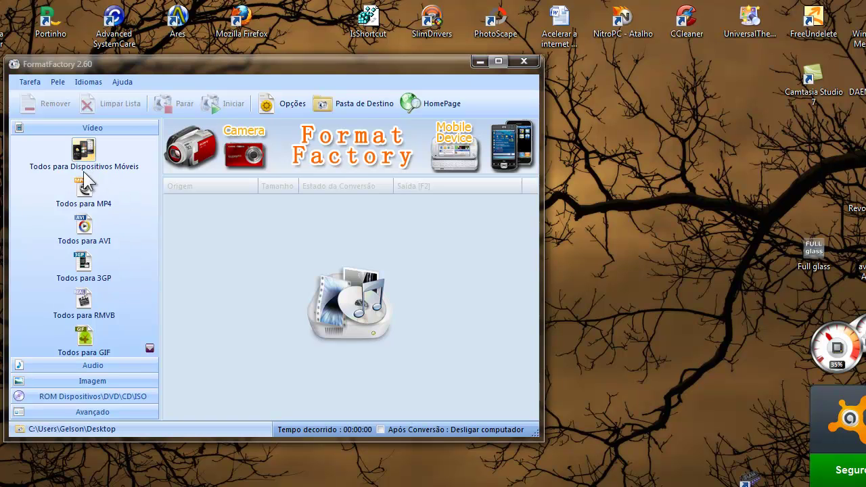
- Look through the available video target formats down to Todos para SWF and back up to Todos para 3GP
{"action": "left_click", "coordinate": [150, 348]}
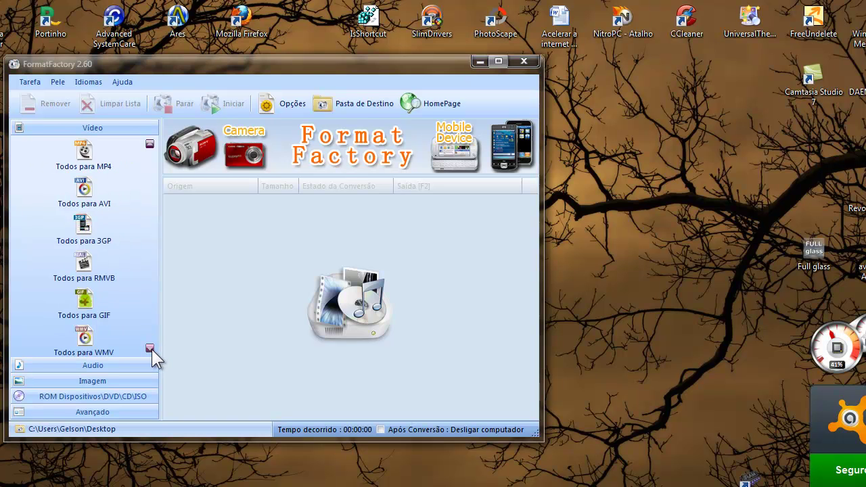
{"action": "left_click", "coordinate": [150, 348]}
{"action": "left_click", "coordinate": [149, 347]}
{"action": "left_click", "coordinate": [149, 348]}
{"action": "left_click", "coordinate": [150, 348]}
{"action": "left_click", "coordinate": [149, 348]}
{"action": "left_click", "coordinate": [150, 348]}
{"action": "left_click", "coordinate": [150, 347]}
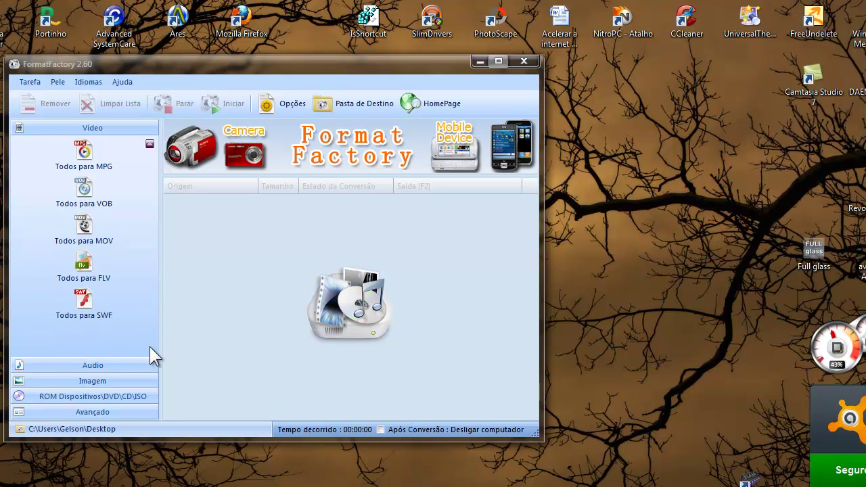
{"action": "left_click", "coordinate": [149, 145]}
{"action": "left_click", "coordinate": [149, 144]}
{"action": "left_click", "coordinate": [150, 145]}
{"action": "left_click", "coordinate": [150, 145]}
{"action": "left_click", "coordinate": [149, 145]}
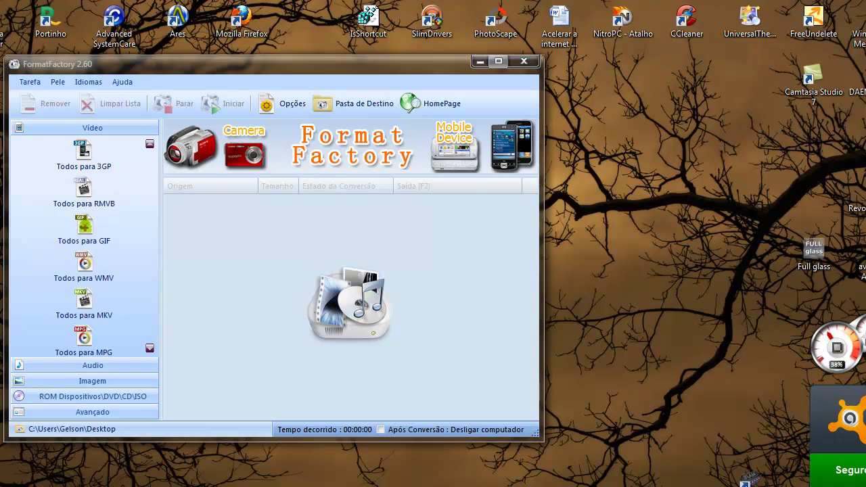
- Skip to the next track in Windows Media Player
{"action": "mouse_move", "coordinate": [29, 486]}
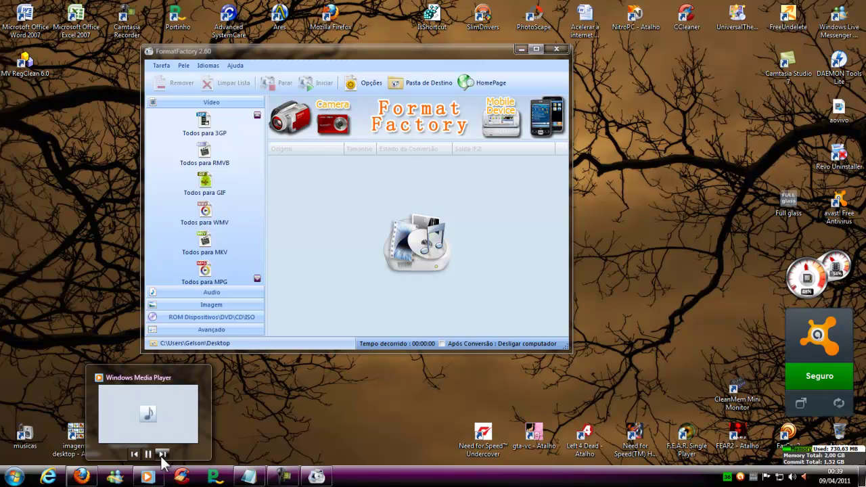
{"action": "left_click", "coordinate": [161, 454]}
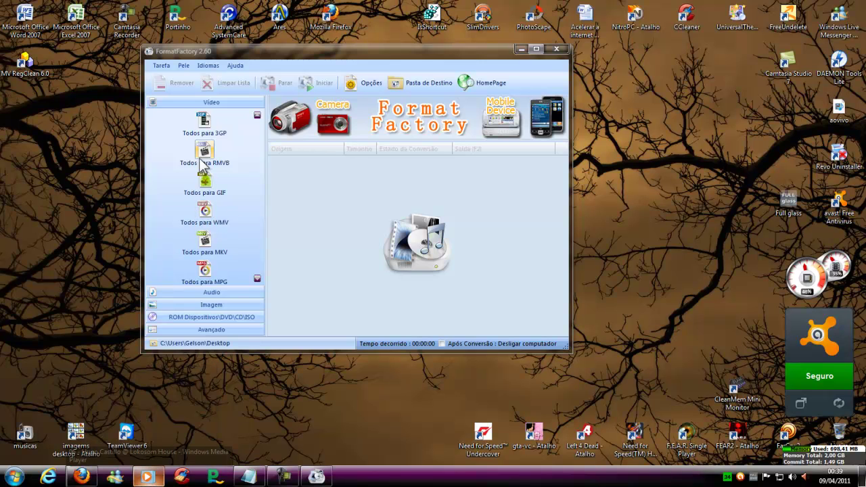
- Open a Todos para 3GP conversion, look through the iMacros folder in Documents for a source file, and close the file browser
{"action": "left_click", "coordinate": [204, 129]}
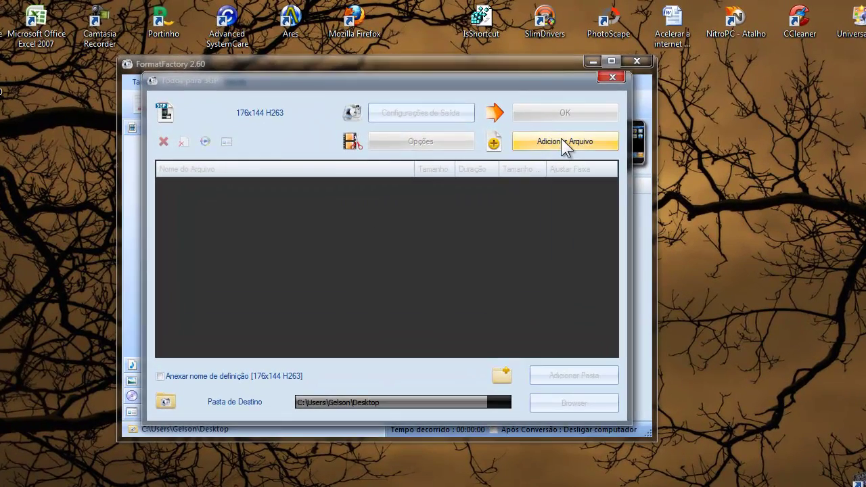
{"action": "left_click", "coordinate": [495, 111]}
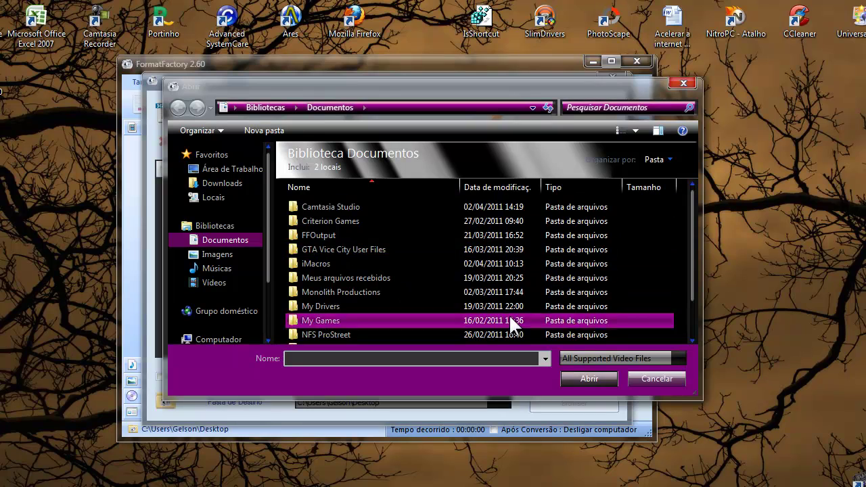
{"action": "double_click", "coordinate": [330, 263]}
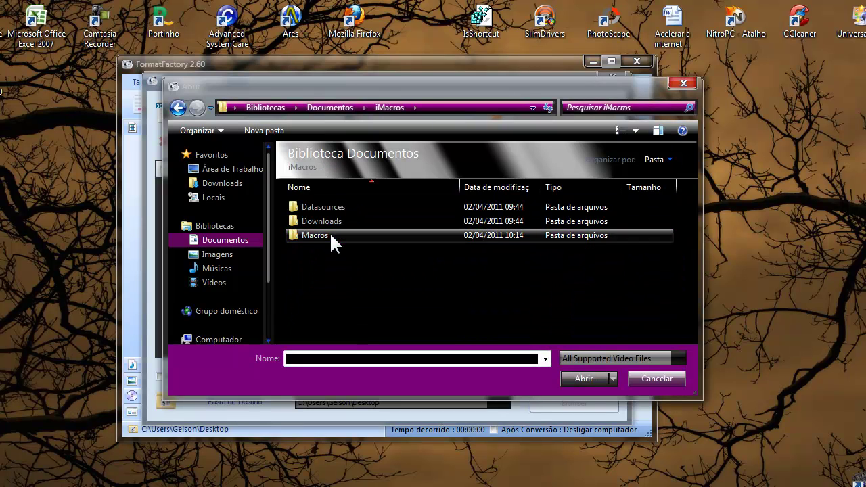
{"action": "double_click", "coordinate": [329, 232]}
{"action": "left_click", "coordinate": [180, 110]}
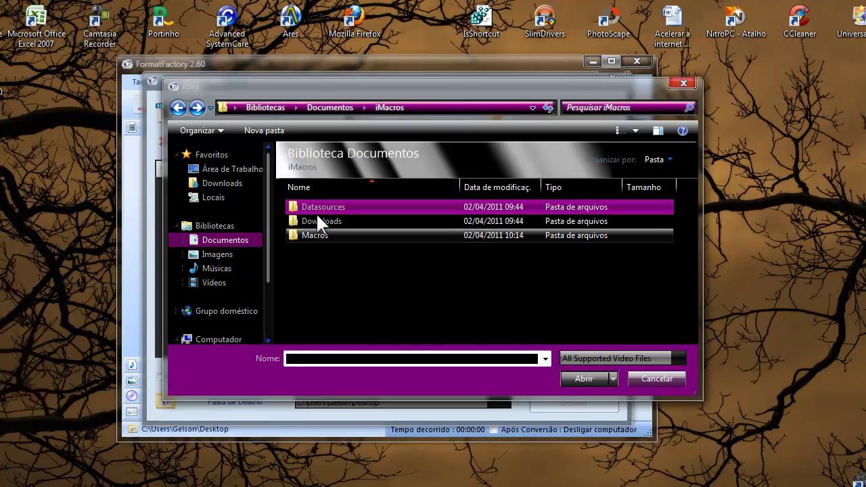
{"action": "left_click", "coordinate": [680, 83]}
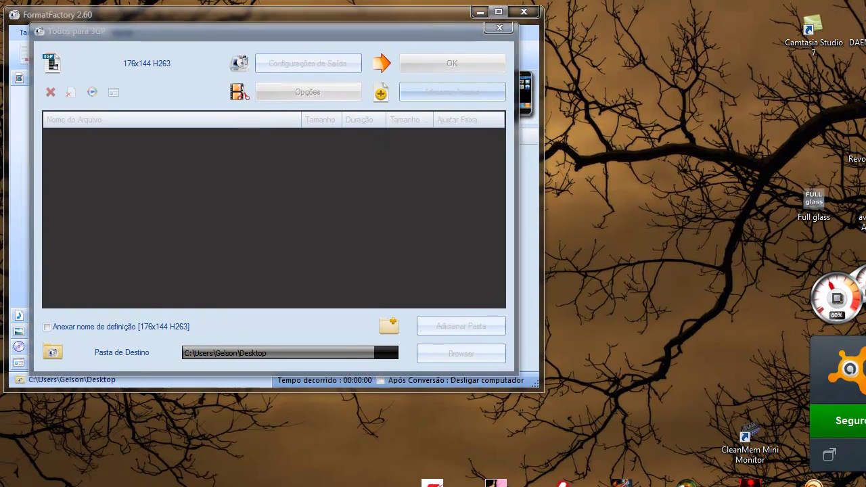
- Bring back the note and add the line "depois de escolherem dao ok" at its end
{"action": "left_click", "coordinate": [365, 482]}
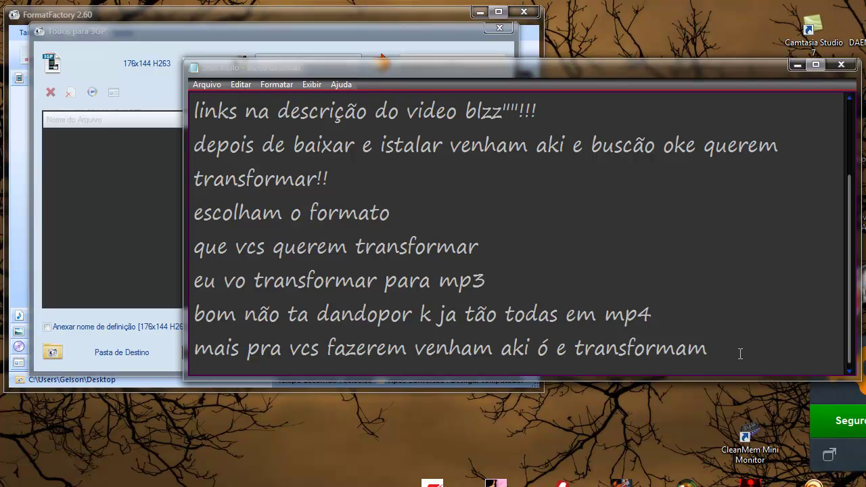
{"action": "key", "text": "Return"}
{"action": "type", "text": "depois de escol"}
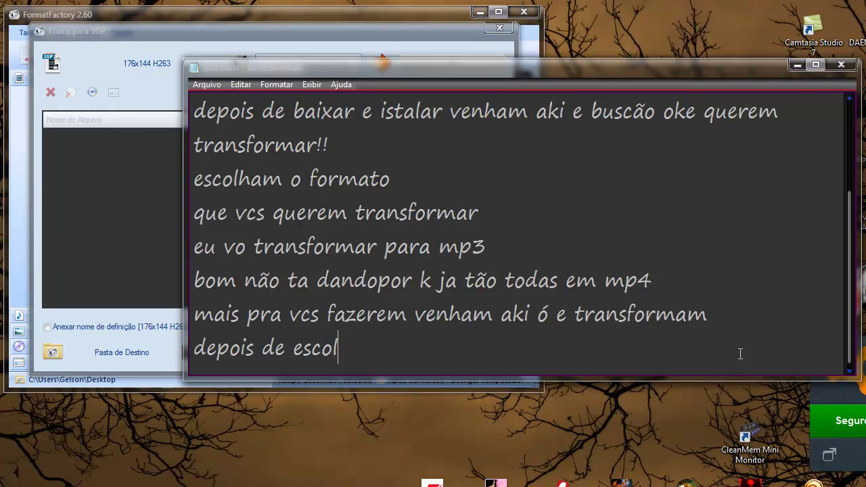
{"action": "type", "text": "herem "}
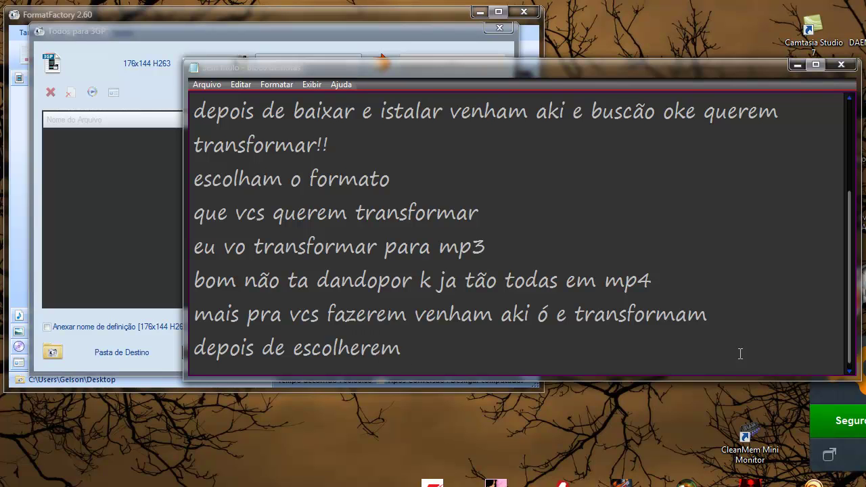
{"action": "type", "text": "dao ok"}
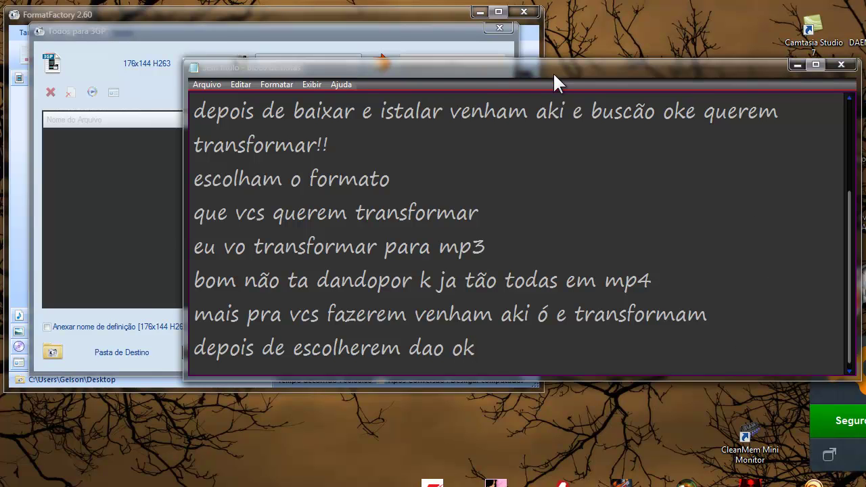
- Move the note window lower on the desktop and close the Todos para 3GP conversion dialog
{"action": "left_click_drag", "start_coordinate": [551, 79], "coordinate": [534, 136]}
{"action": "left_click", "coordinate": [470, 65]}
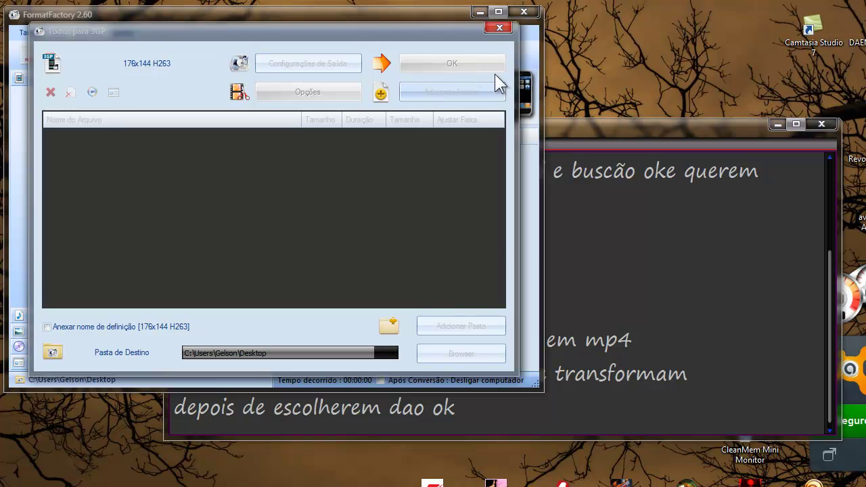
{"action": "left_click", "coordinate": [499, 28]}
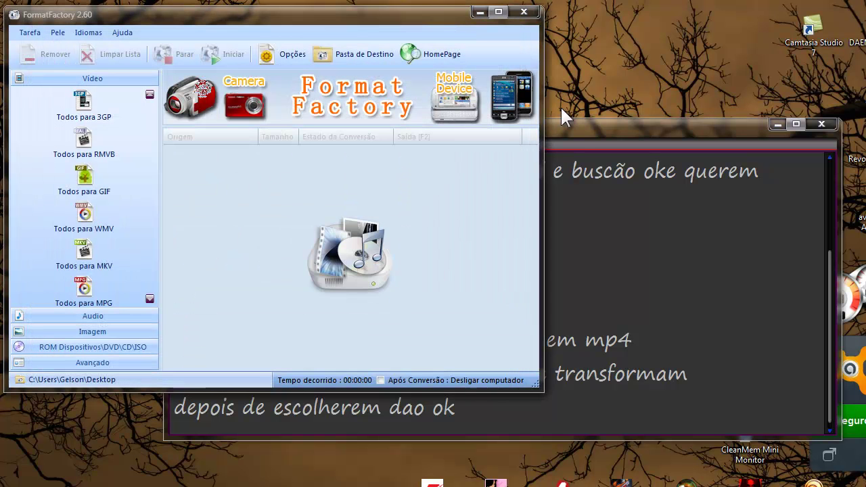
- Add the line "e ai vem em iniciar akii ó" to the end of the note and point out Iniciar in Format Factory
{"action": "left_click", "coordinate": [573, 124]}
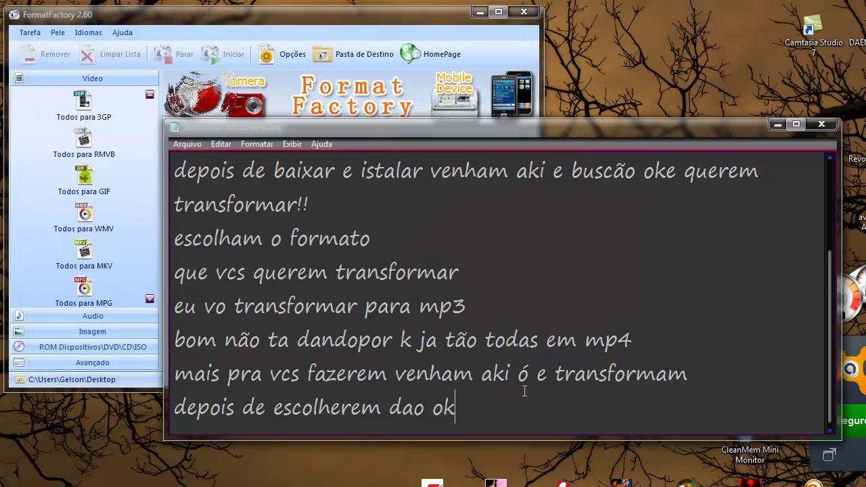
{"action": "key", "text": "Return"}
{"action": "type", "text": "e ai v"}
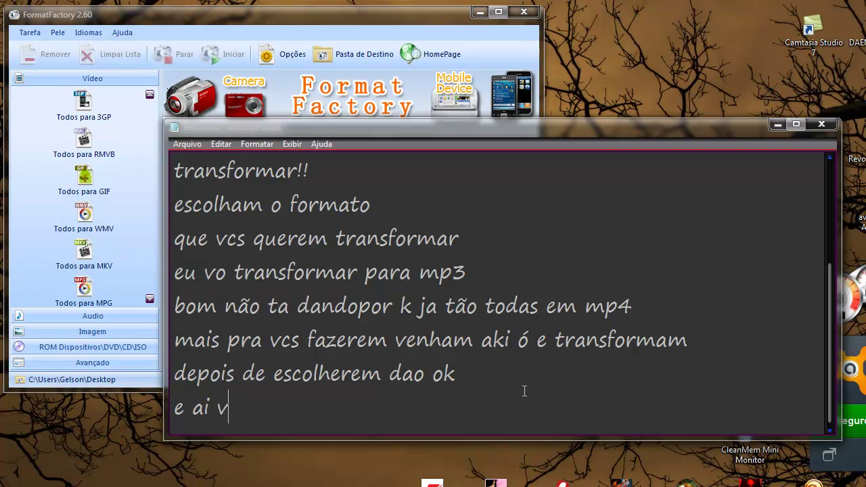
{"action": "type", "text": "em em iniciar akii ó"}
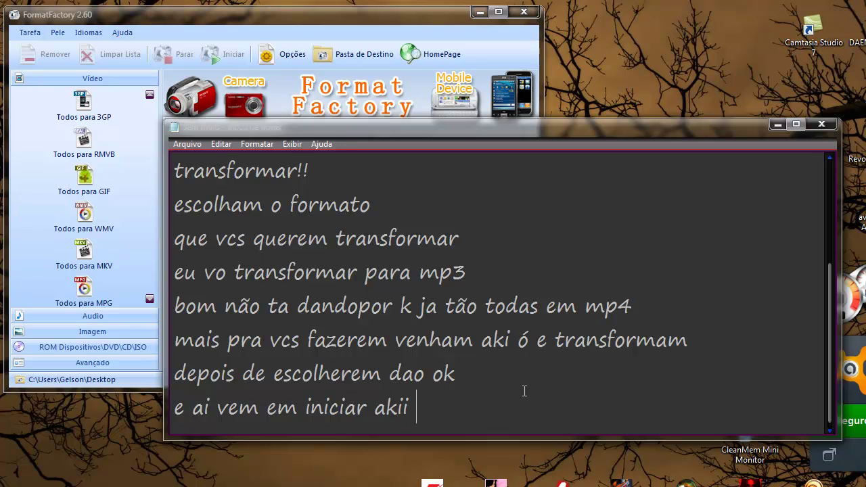
{"action": "left_click", "coordinate": [224, 55]}
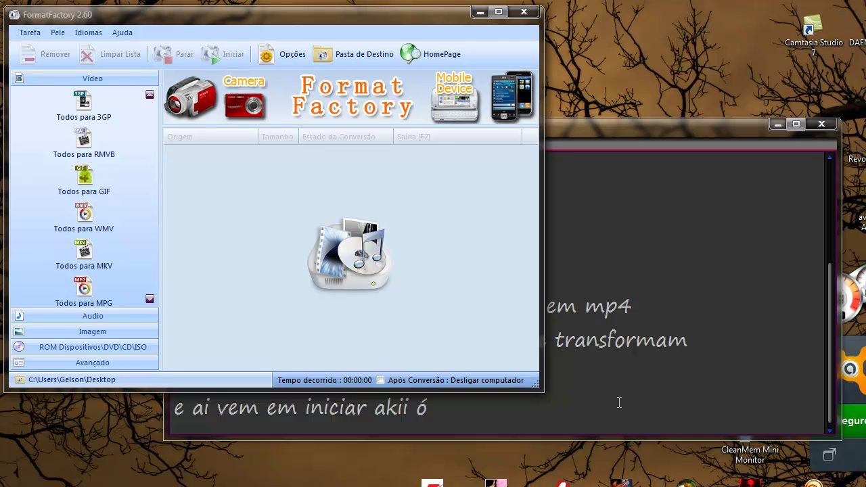
- Return to the note and add the line "depois que transformou eles vem aki ó" at its end
{"action": "left_click", "coordinate": [565, 427]}
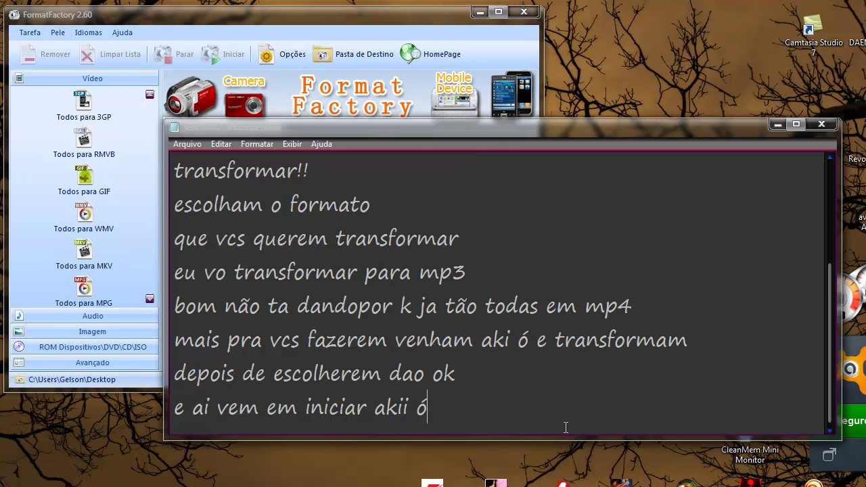
{"action": "key", "text": "Return"}
{"action": "type", "text": "depo"}
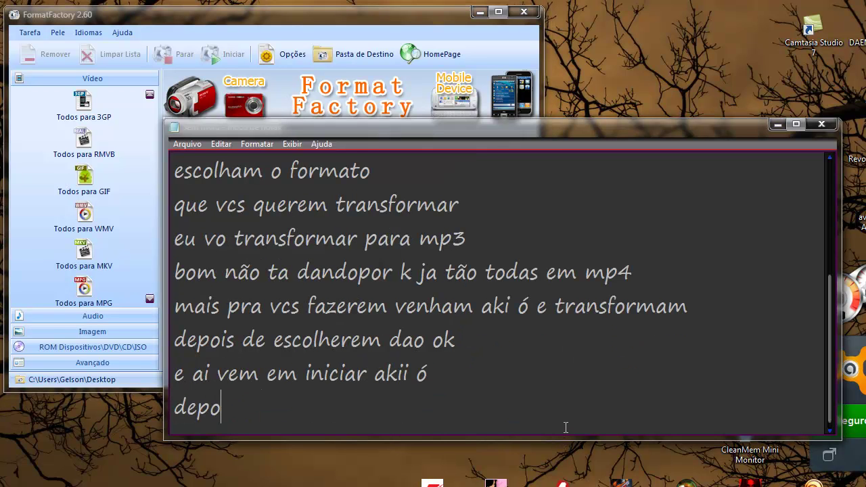
{"action": "type", "text": "is que transformou el"}
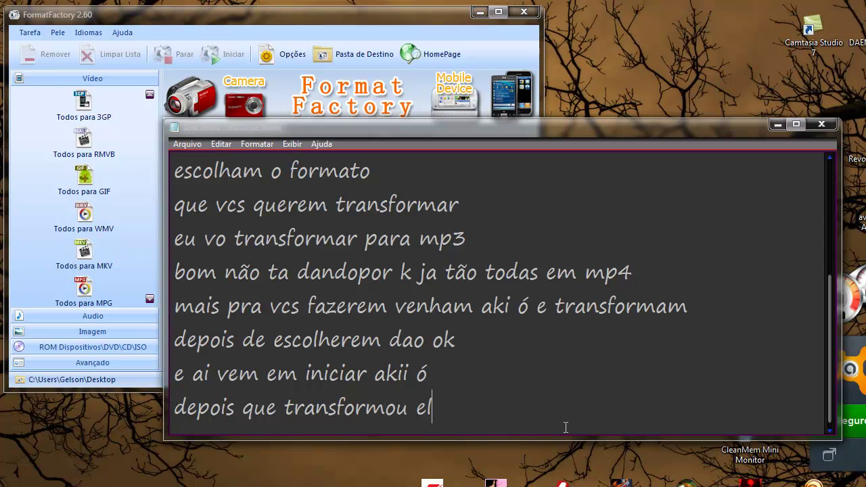
{"action": "type", "text": "es vem aki"}
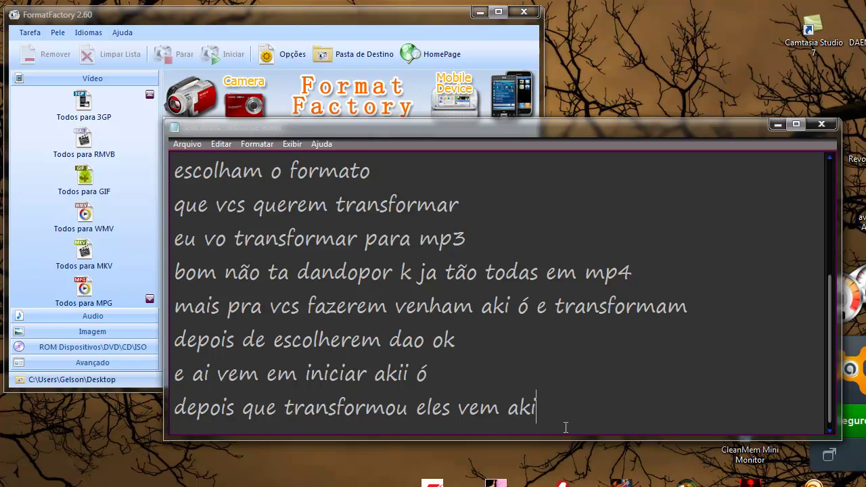
{"action": "type", "text": " ó"}
- Minimize the note and close Format Factory
{"action": "left_click", "coordinate": [776, 124]}
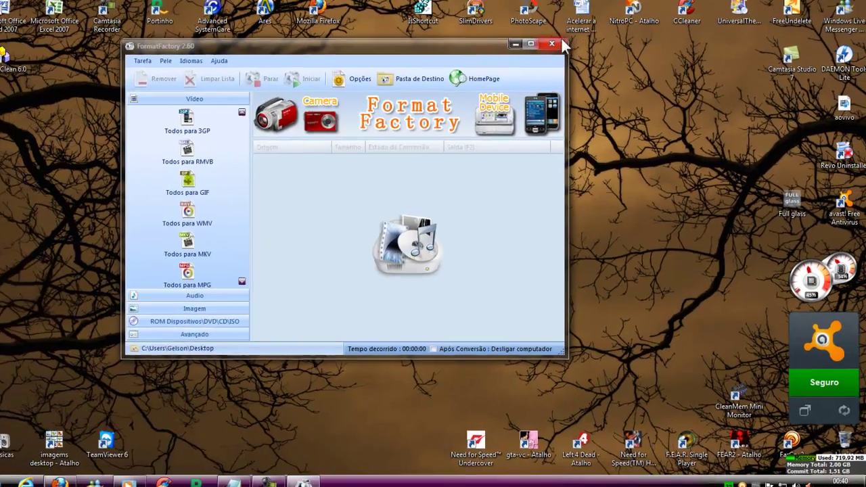
{"action": "left_click", "coordinate": [557, 43]}
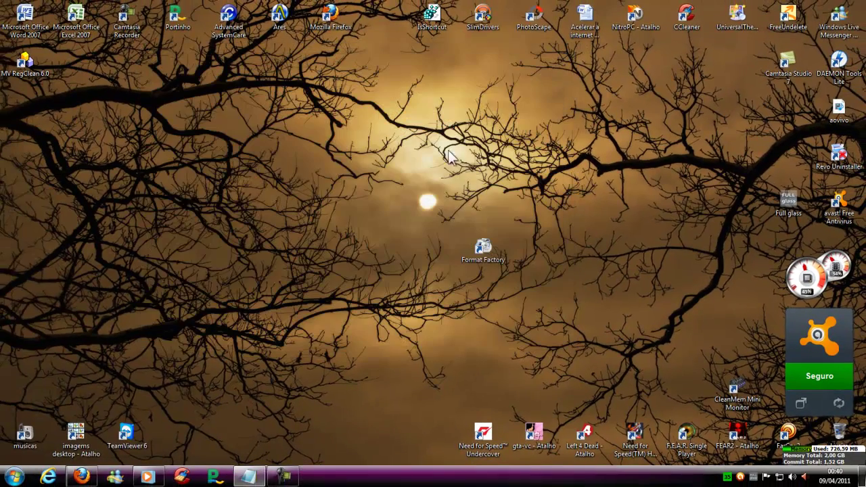
{"action": "left_click", "coordinate": [14, 476]}
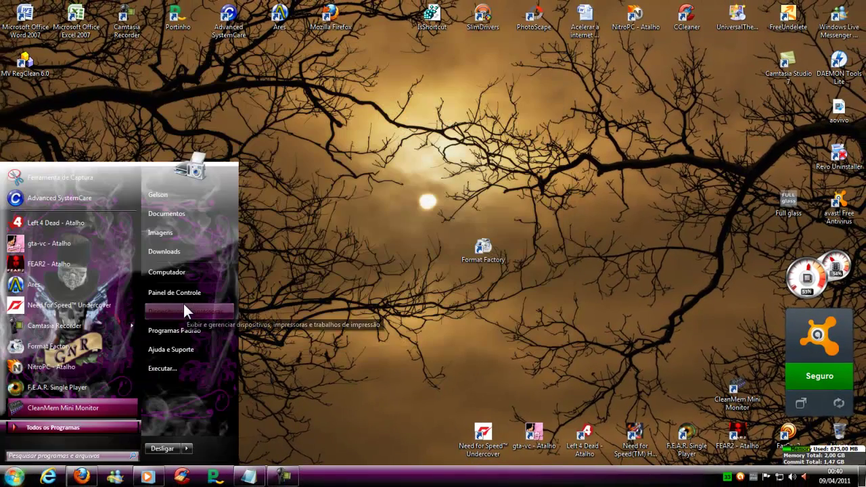
{"action": "left_click", "coordinate": [181, 273]}
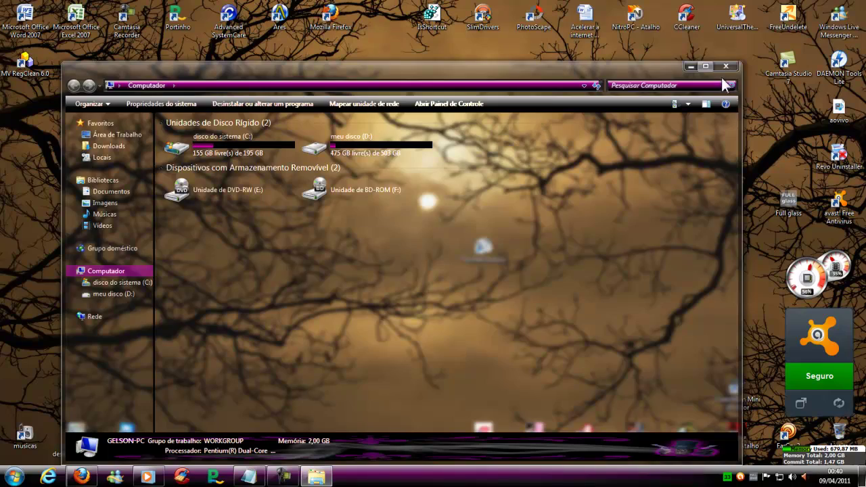
{"action": "left_click", "coordinate": [724, 74]}
- Look through the FFOutput folder in Documents, where converted files are stored, return to Documents and close the file window
{"action": "left_click", "coordinate": [13, 477]}
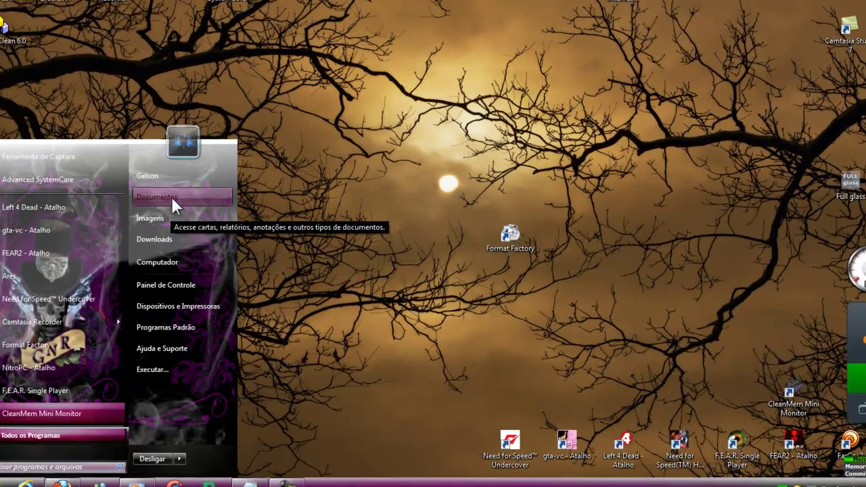
{"action": "left_click", "coordinate": [167, 213]}
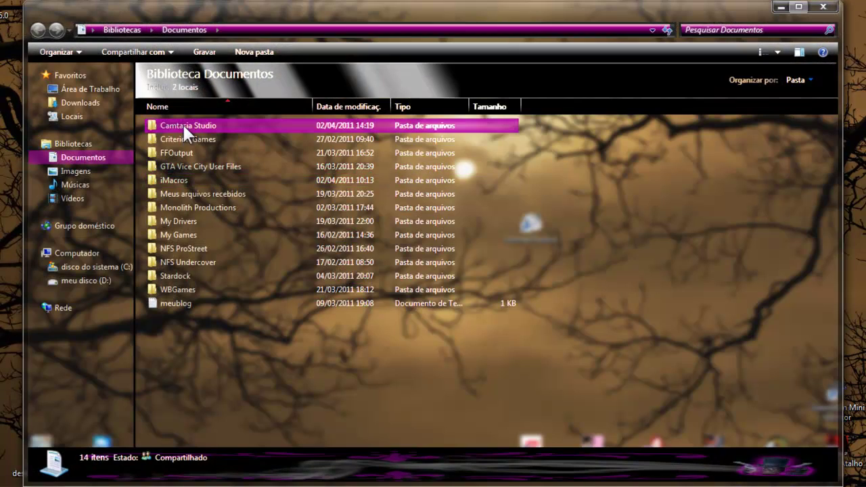
{"action": "double_click", "coordinate": [196, 149]}
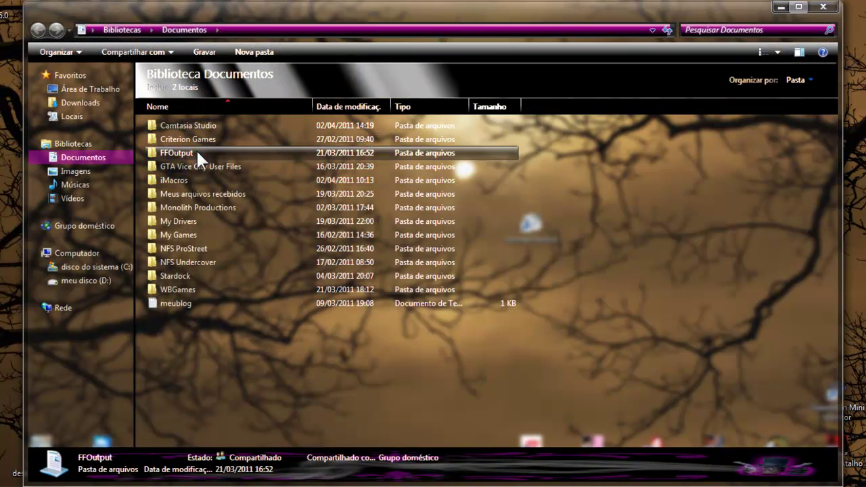
{"action": "left_click_drag", "start_coordinate": [219, 246], "coordinate": [476, 344]}
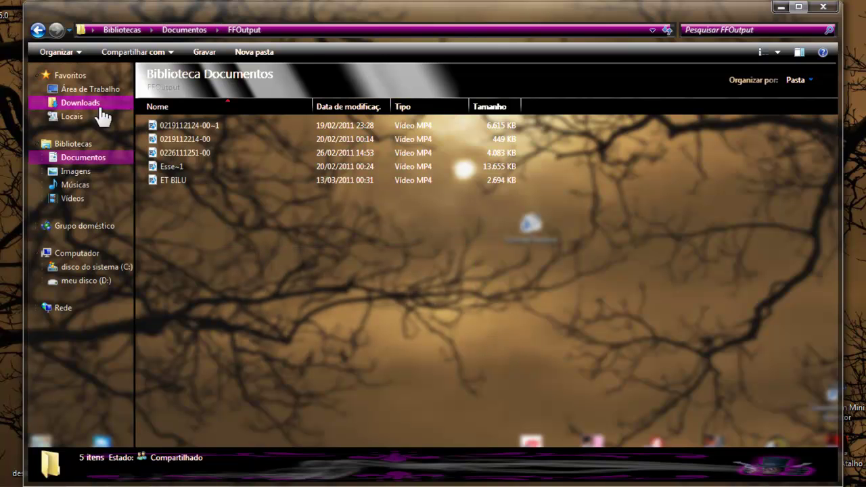
{"action": "left_click", "coordinate": [38, 29]}
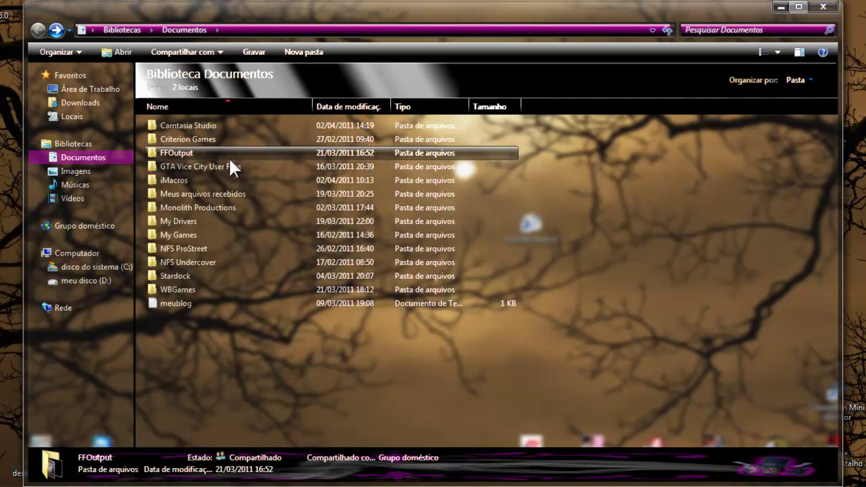
{"action": "left_click", "coordinate": [175, 153]}
{"action": "left_click", "coordinate": [822, 6]}
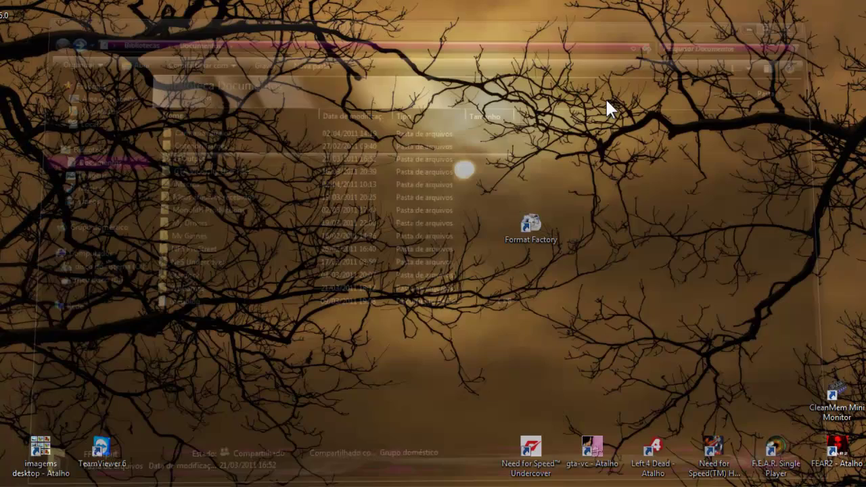
- Bring back the note and add the closing line "blzzz é isso ai flww" followed by a line break
{"action": "key", "text": "alt+Tab"}
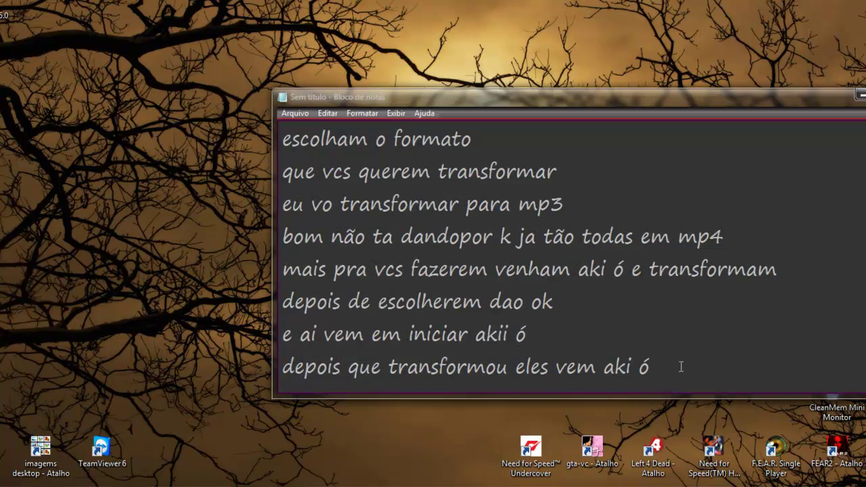
{"action": "key", "text": "Return"}
{"action": "type", "text": "blz"}
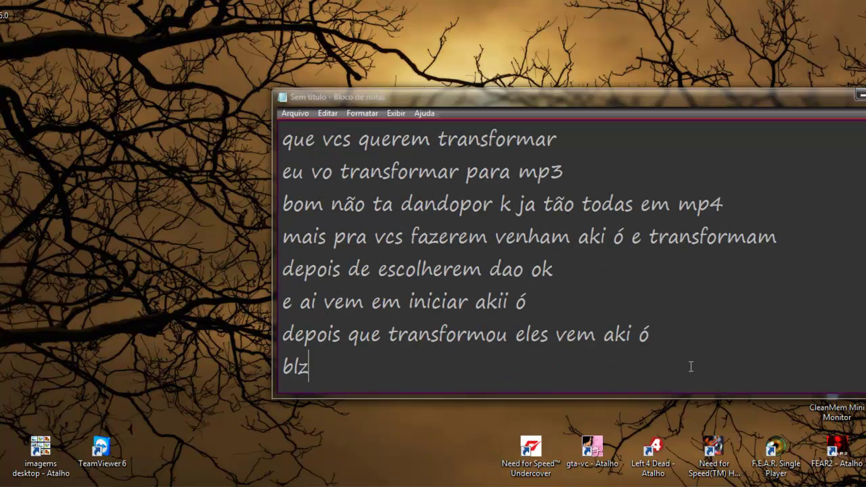
{"action": "type", "text": "zz é iss"}
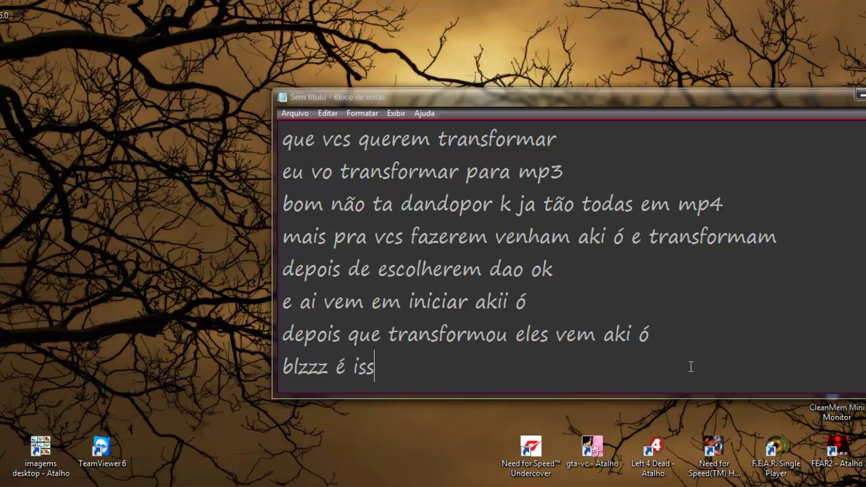
{"action": "type", "text": "o ai flww"}
{"action": "key", "text": "Return"}
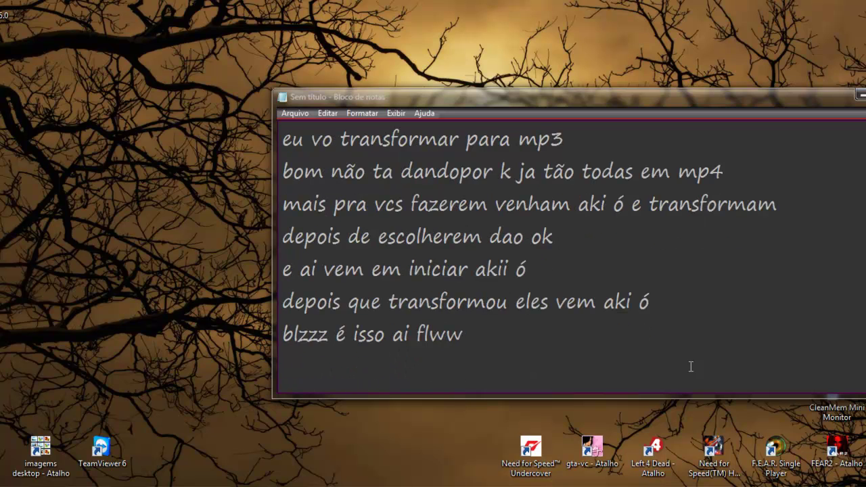
- Minimize the note and bring up the Camtasia Recorder controls
{"action": "left_click", "coordinate": [859, 94]}
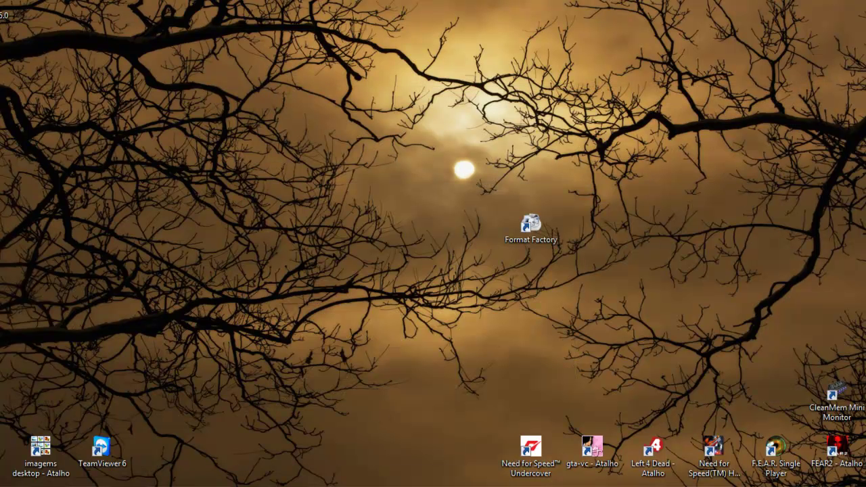
{"action": "mouse_move", "coordinate": [321, 462]}
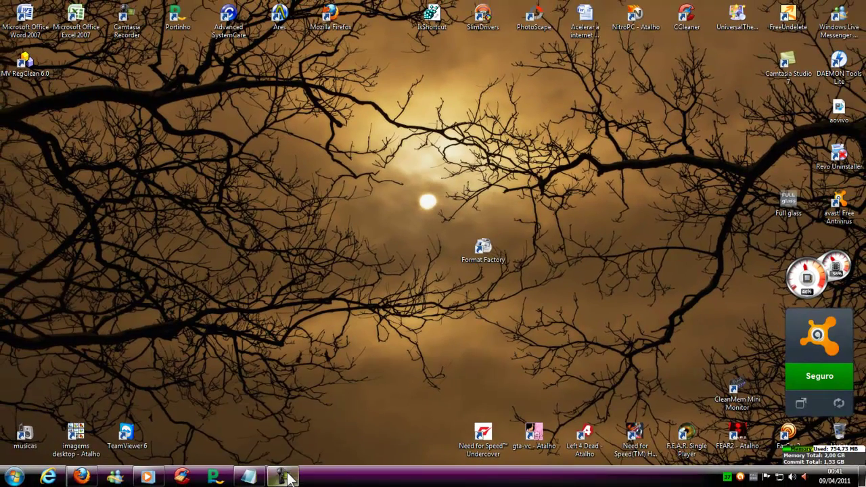
{"action": "left_click", "coordinate": [291, 443]}
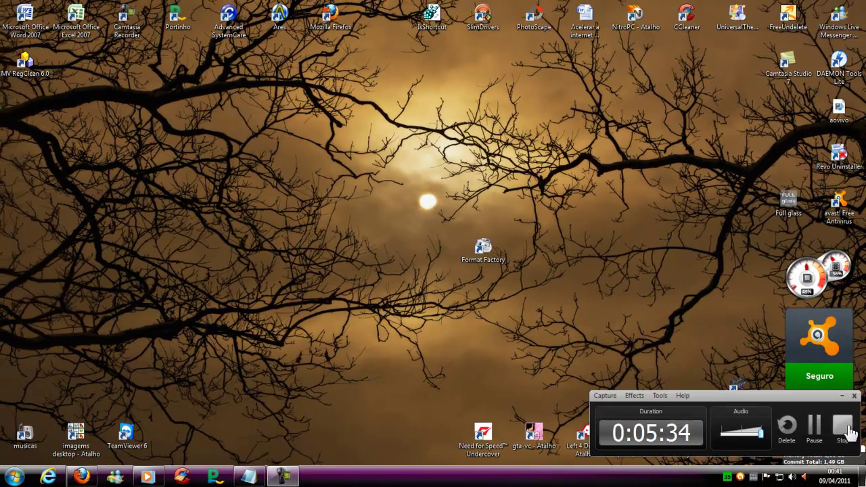